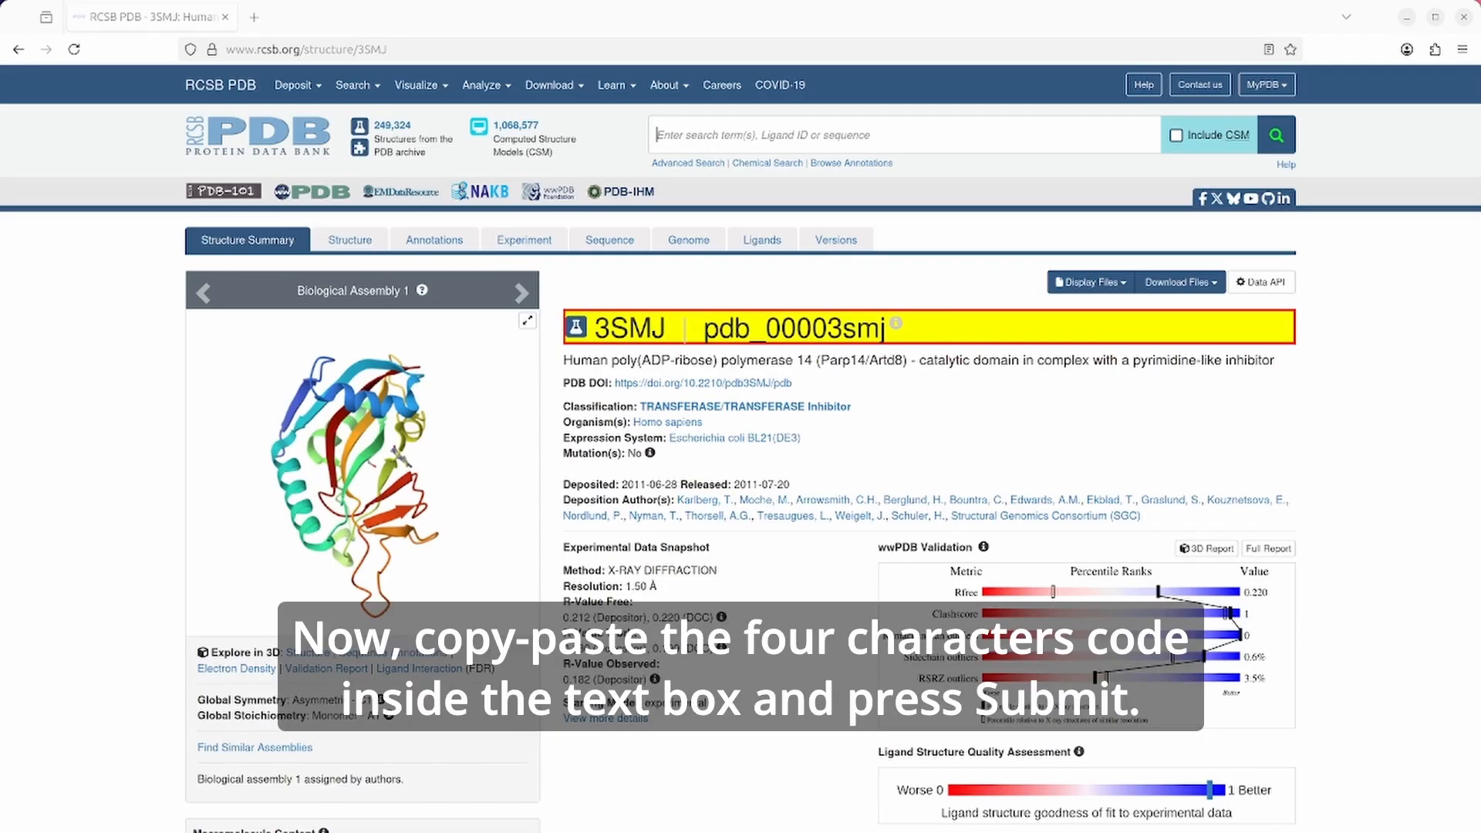
- Return to the Py-PDB fetch page, submit PDB code 3SMJ for the dataset and refresh the list until the download completes
key(alt+Left)
text(3SMJ)
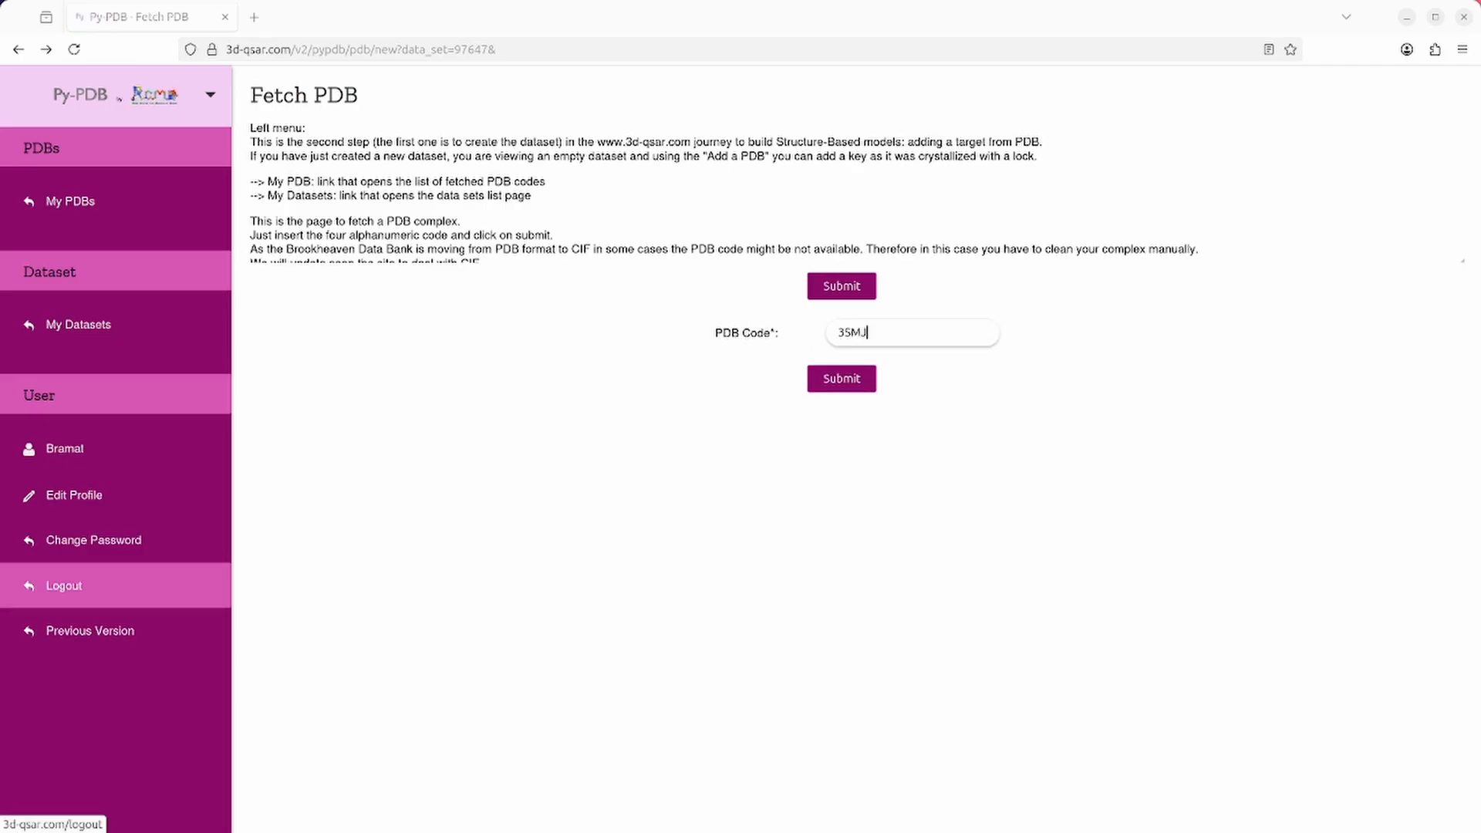
click(841, 286)
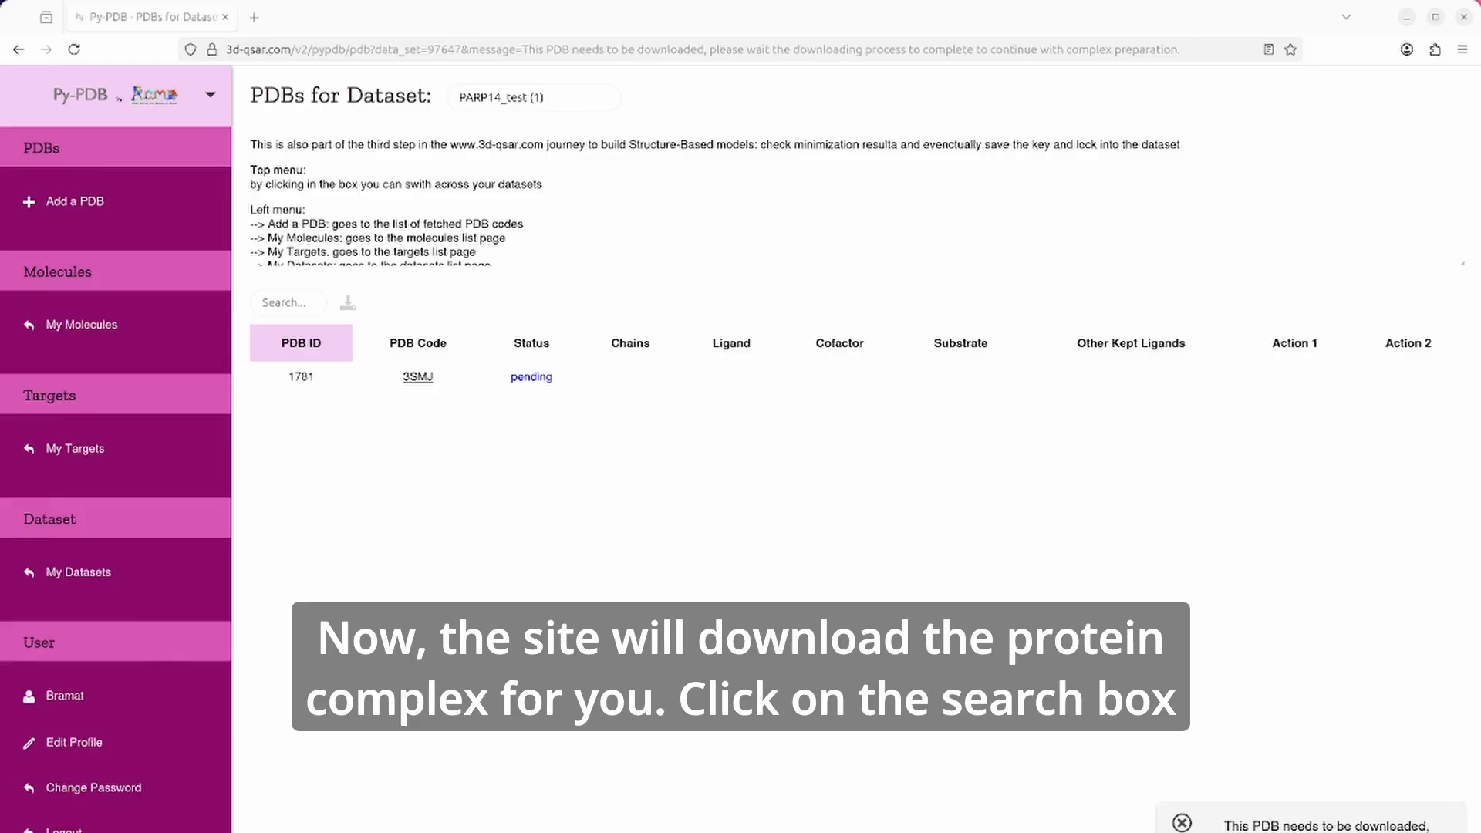
click(288, 303)
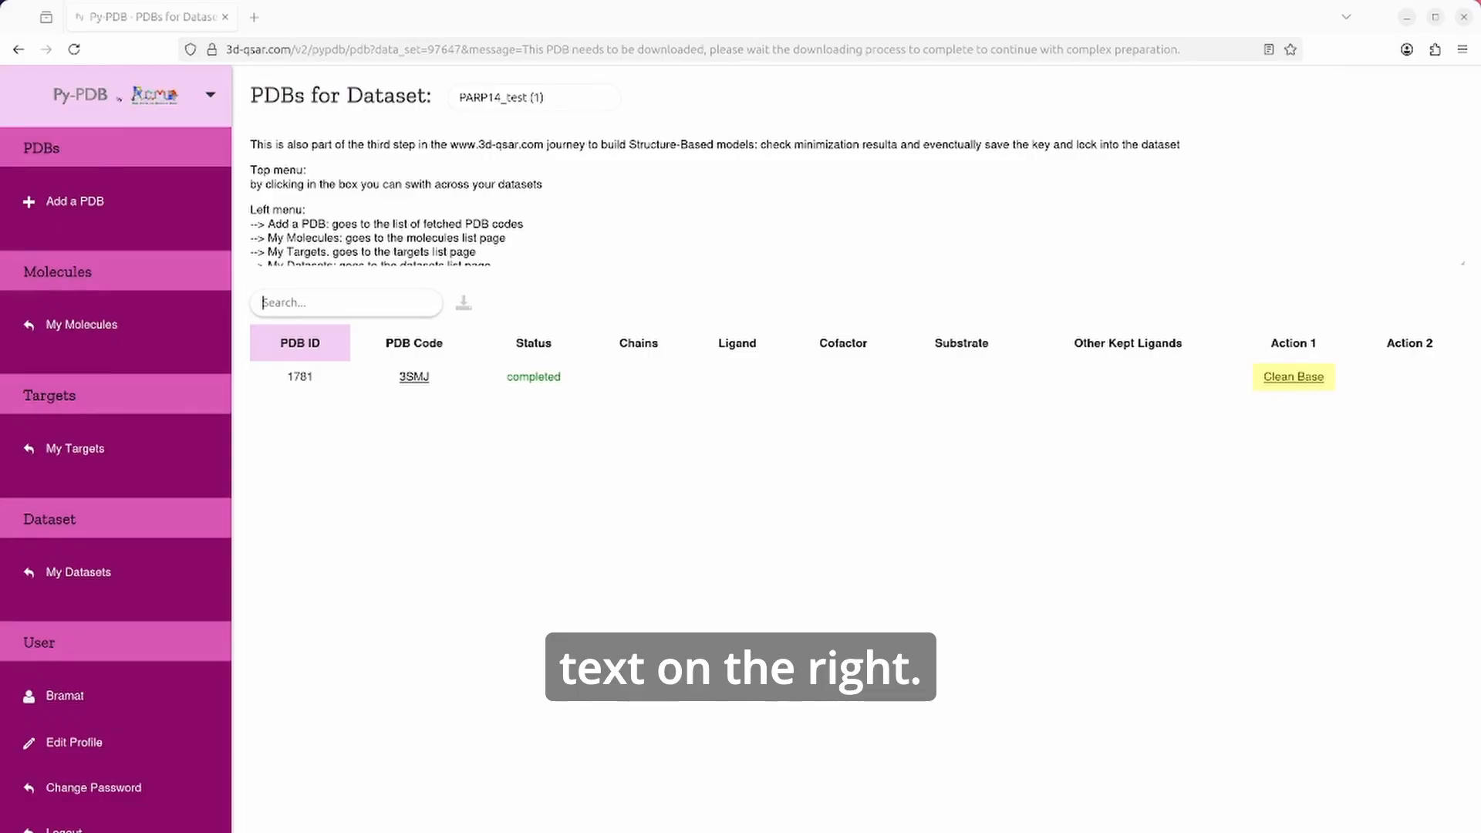
- Clean the 3SMJ base complex with chain A, keeping only AFDR.1.A and setting it as the ligand, with no cofactor or substrate
click(1294, 377)
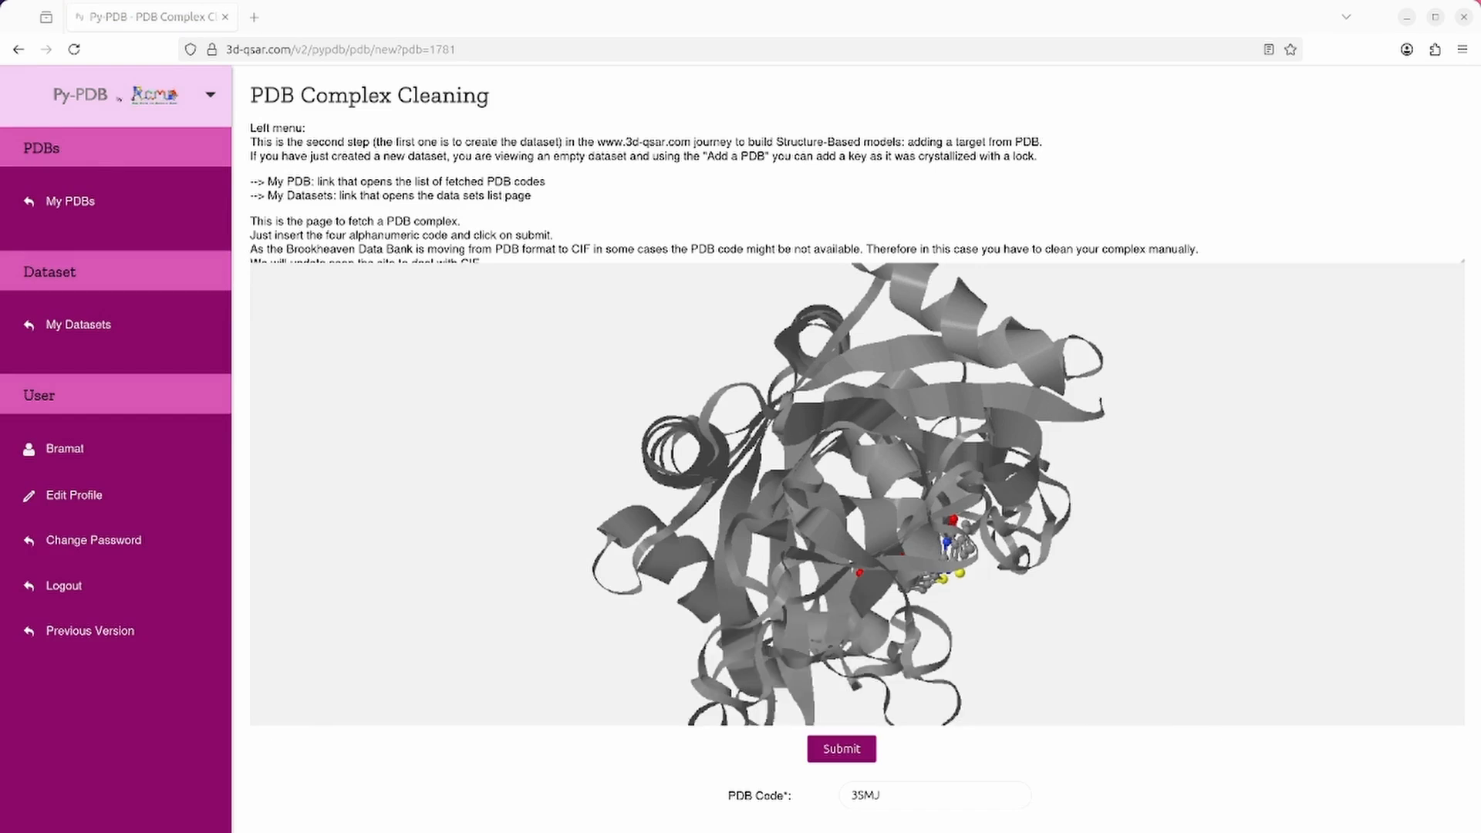
scroll(856, 463, down, 3)
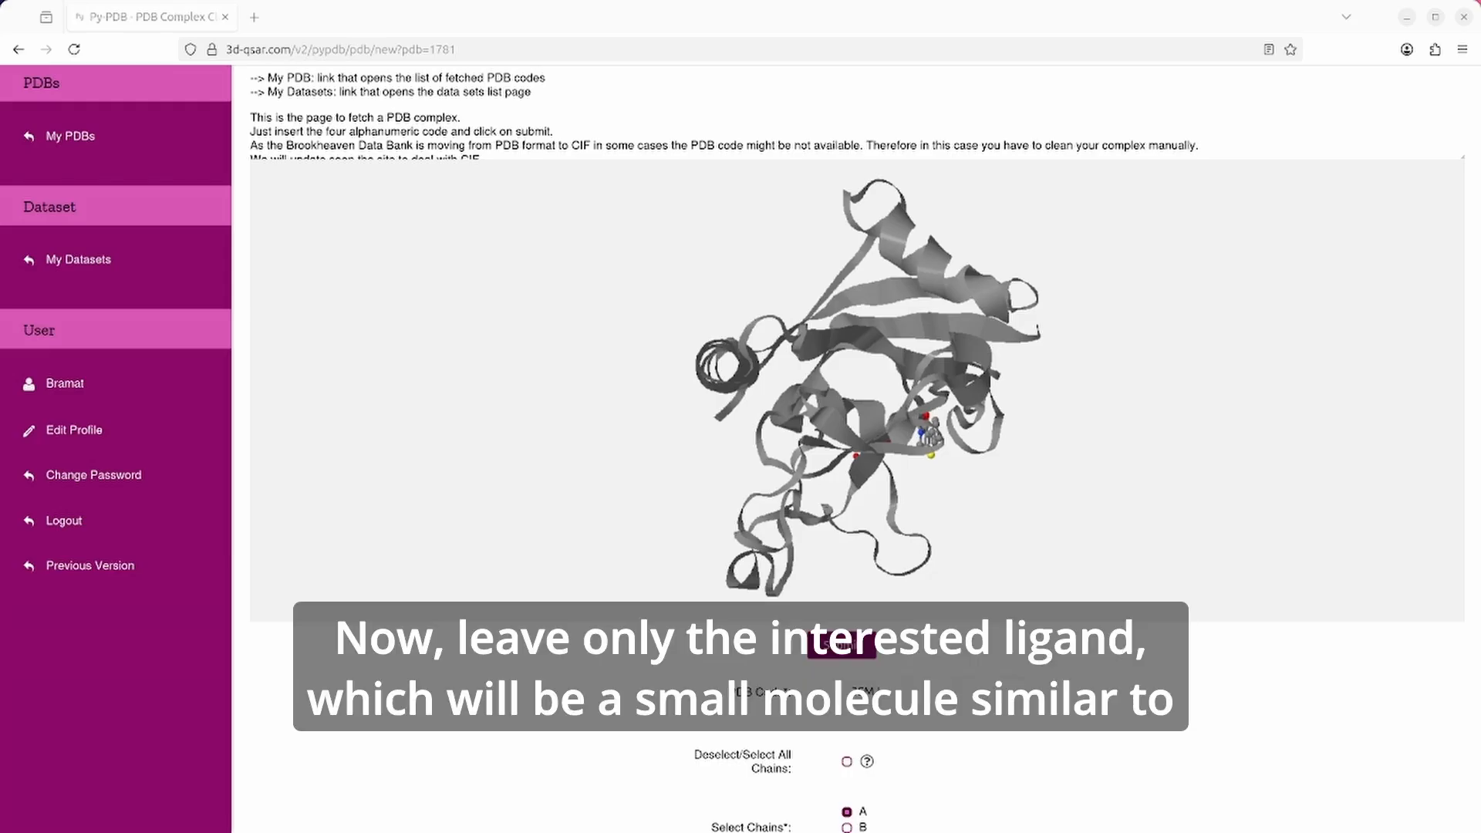
scroll(856, 432, down, 5)
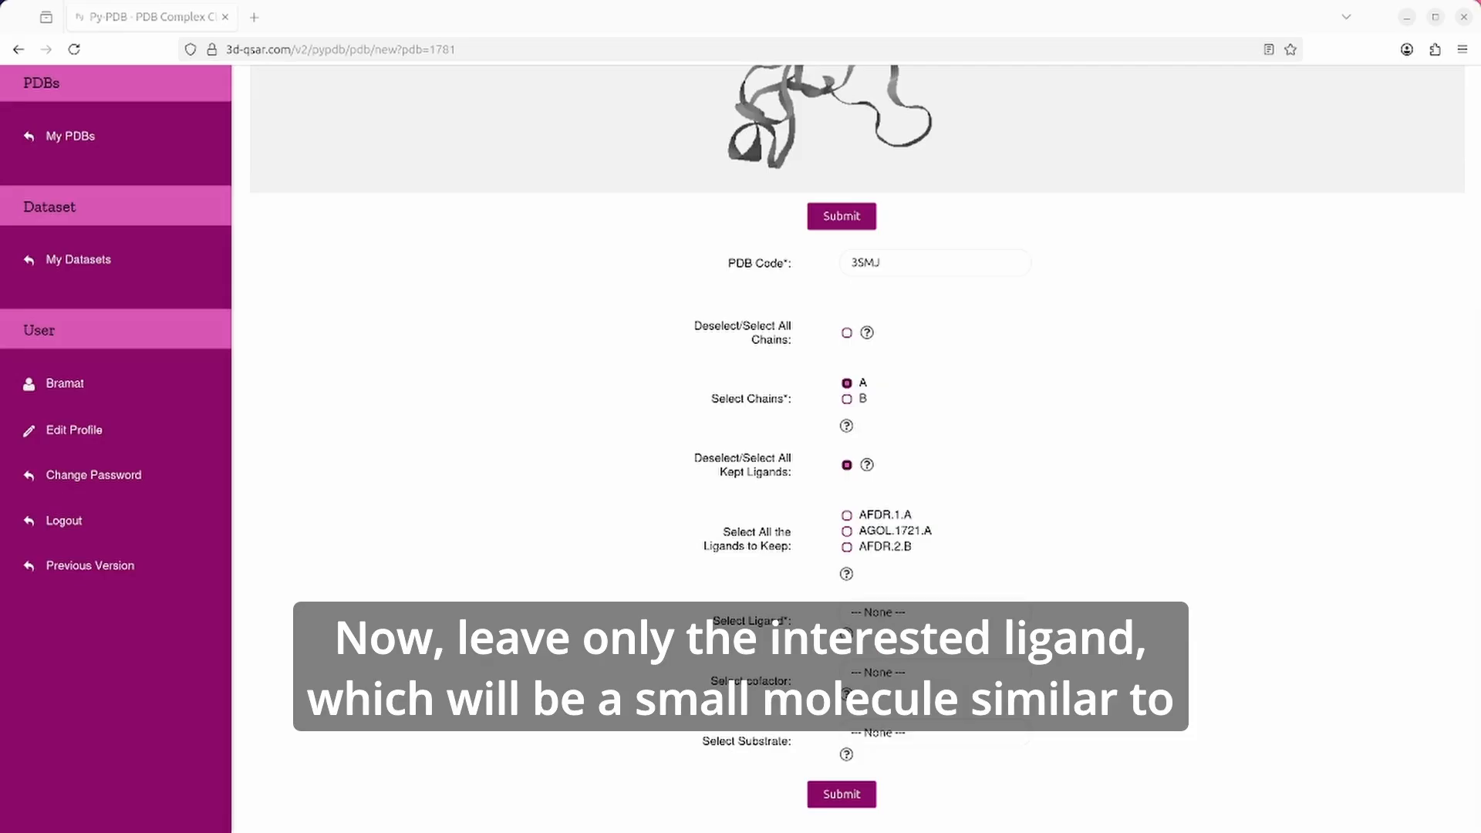
click(847, 515)
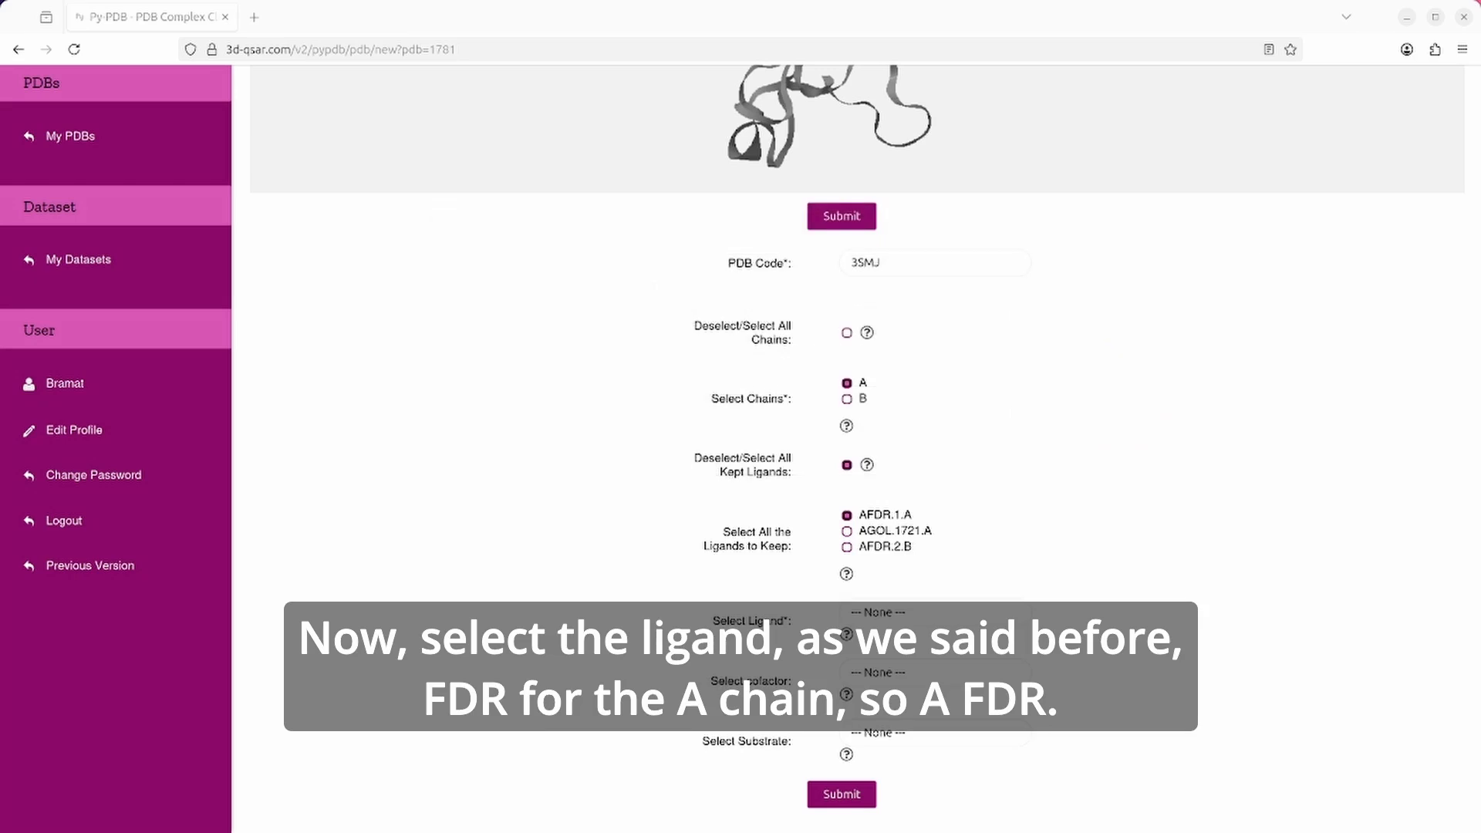
click(933, 612)
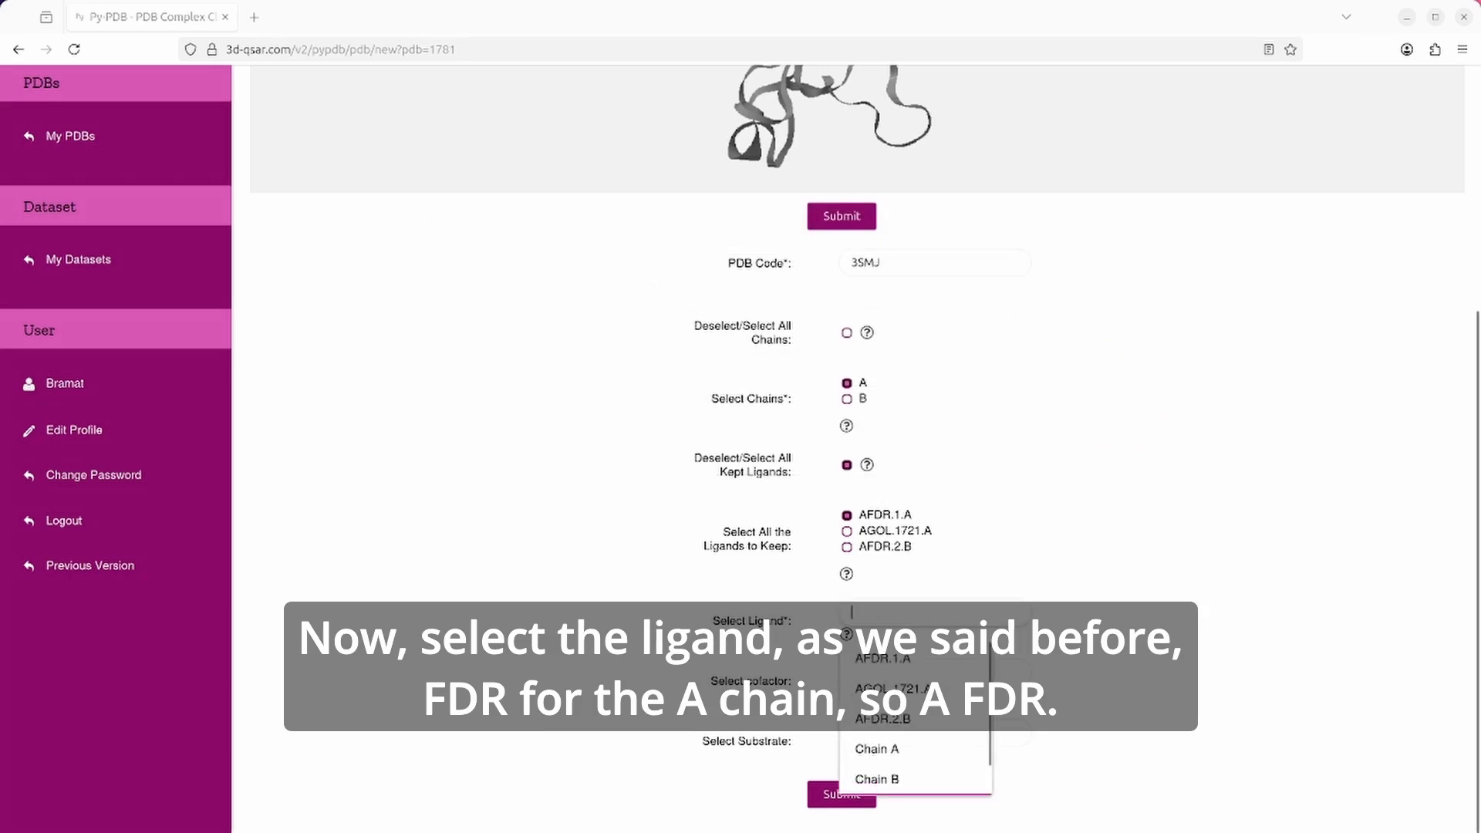
click(883, 659)
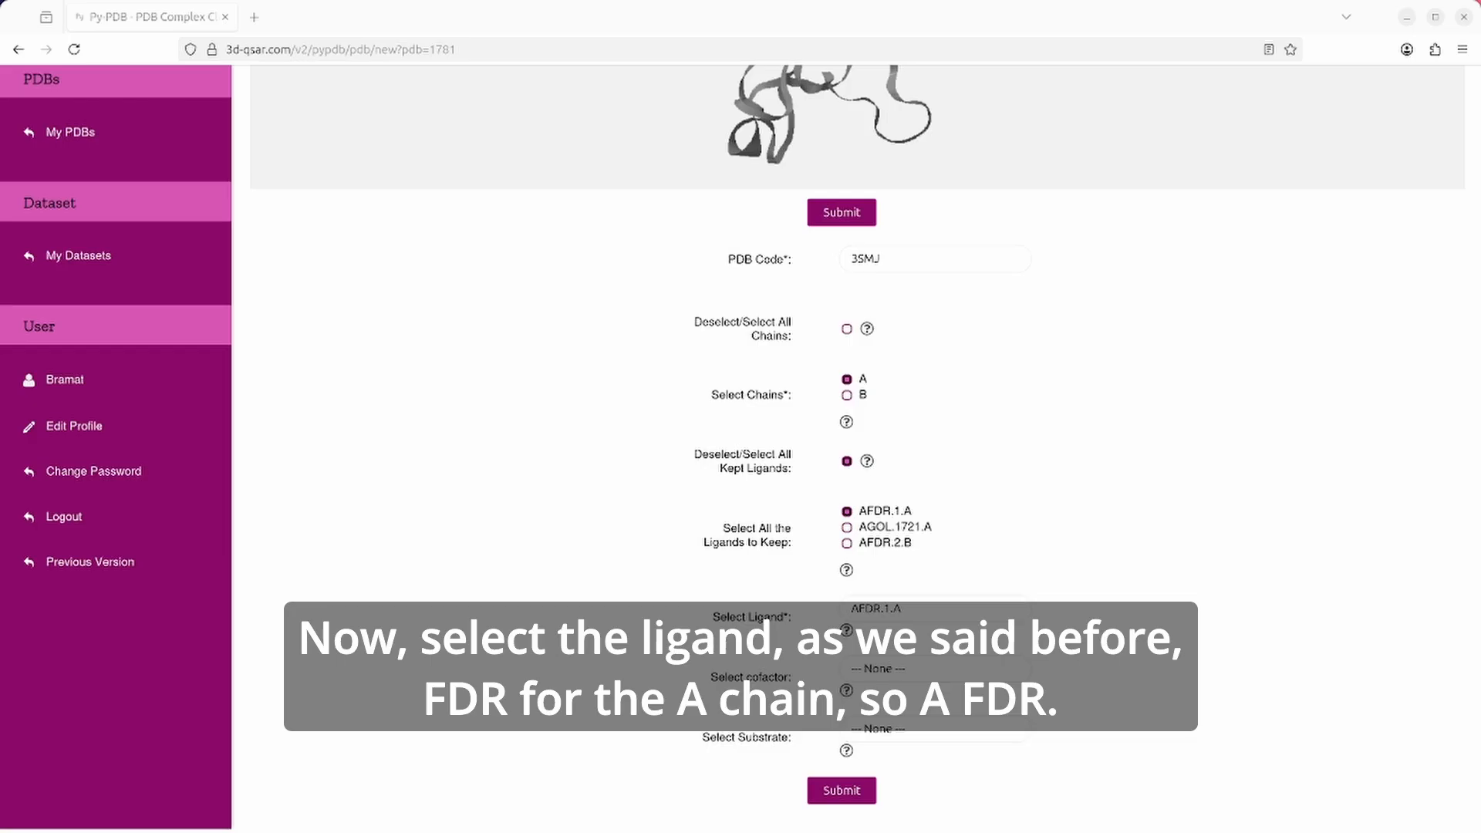
click(841, 789)
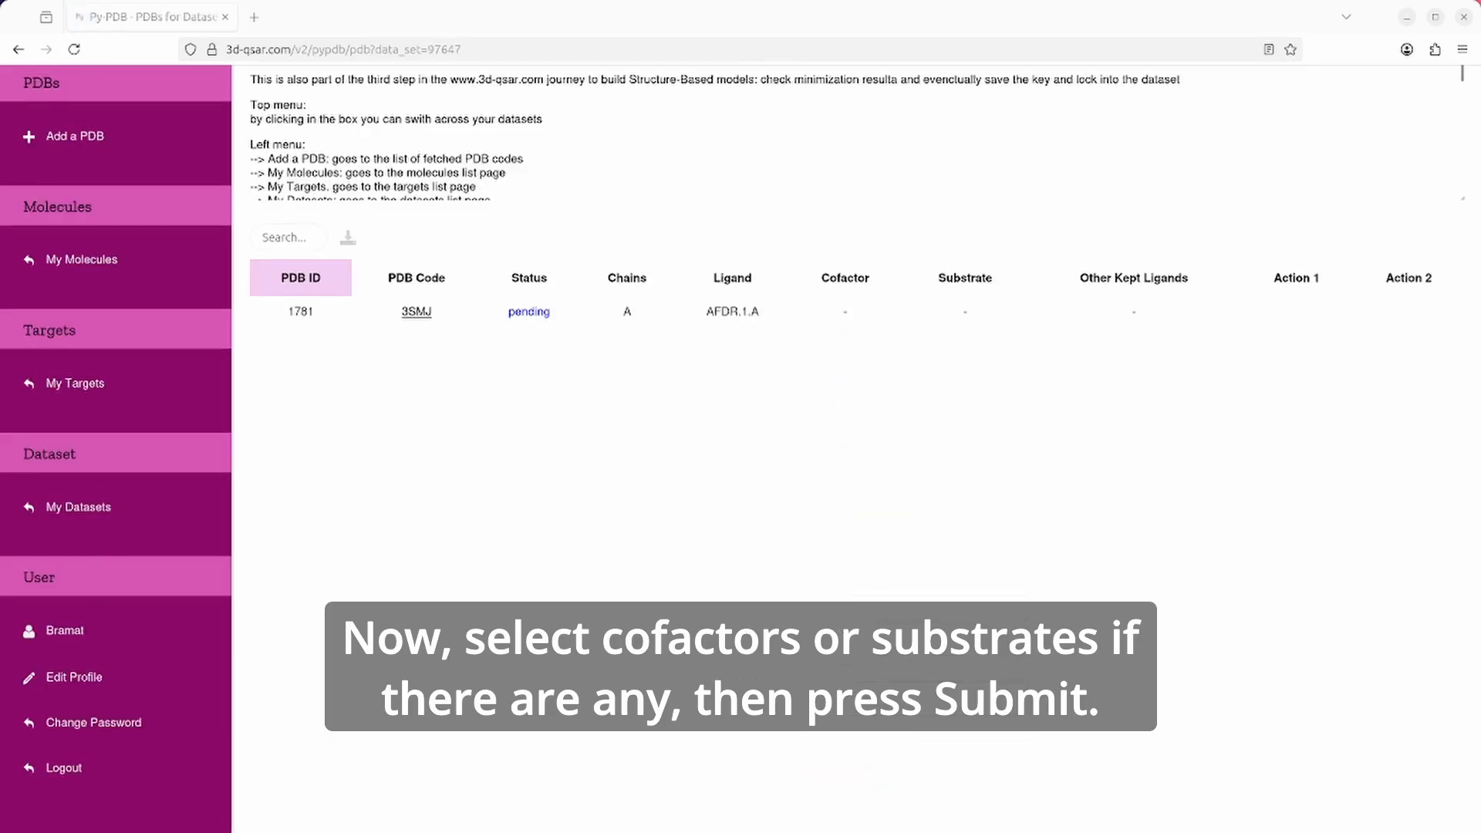
click(283, 238)
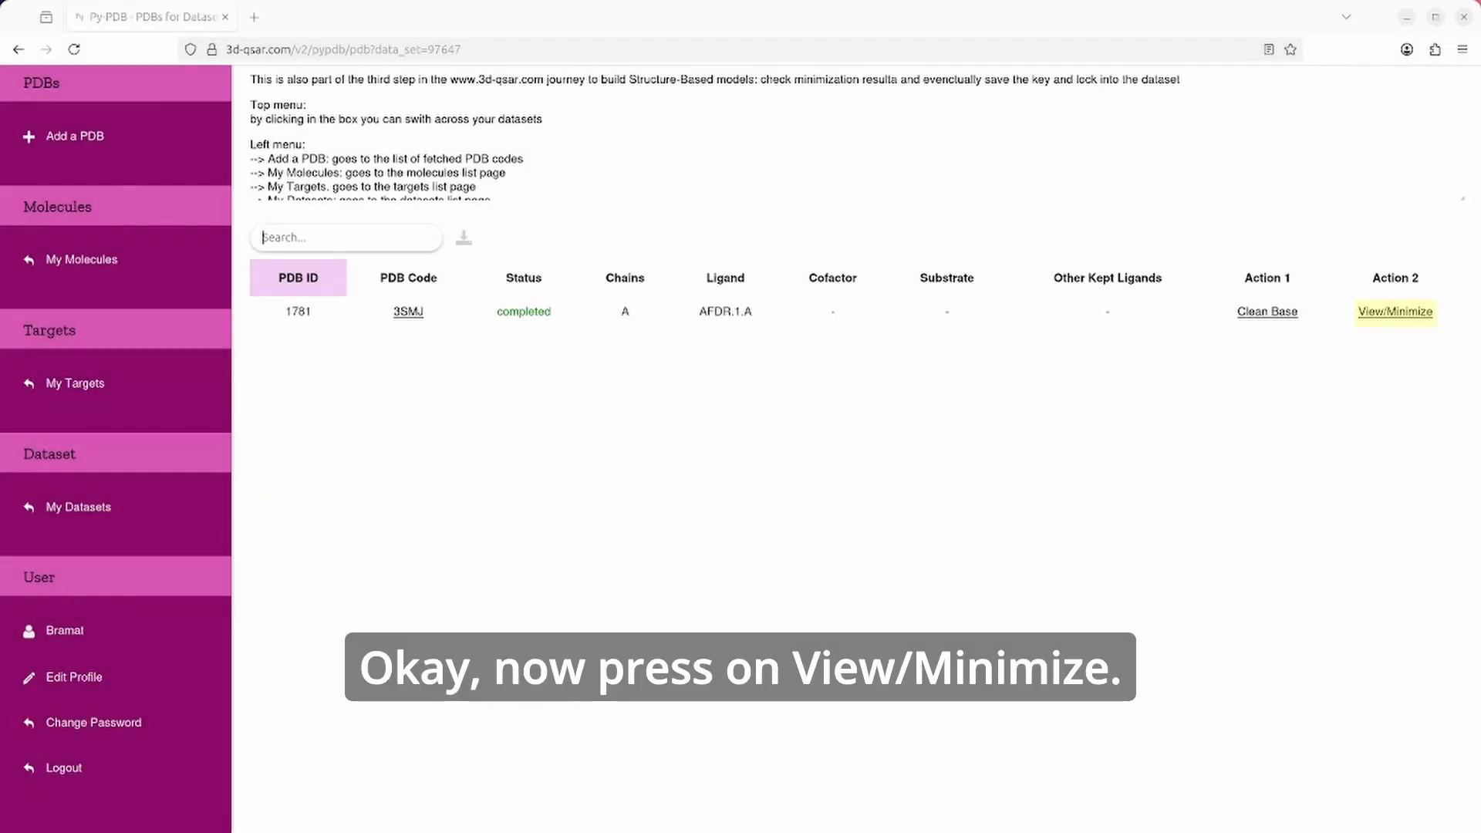
- Open the cleaned 3SMJ complex and submit a UFF minimization without solvent, using 20 steepest descent and 10 conjugate gradient steps
click(1395, 311)
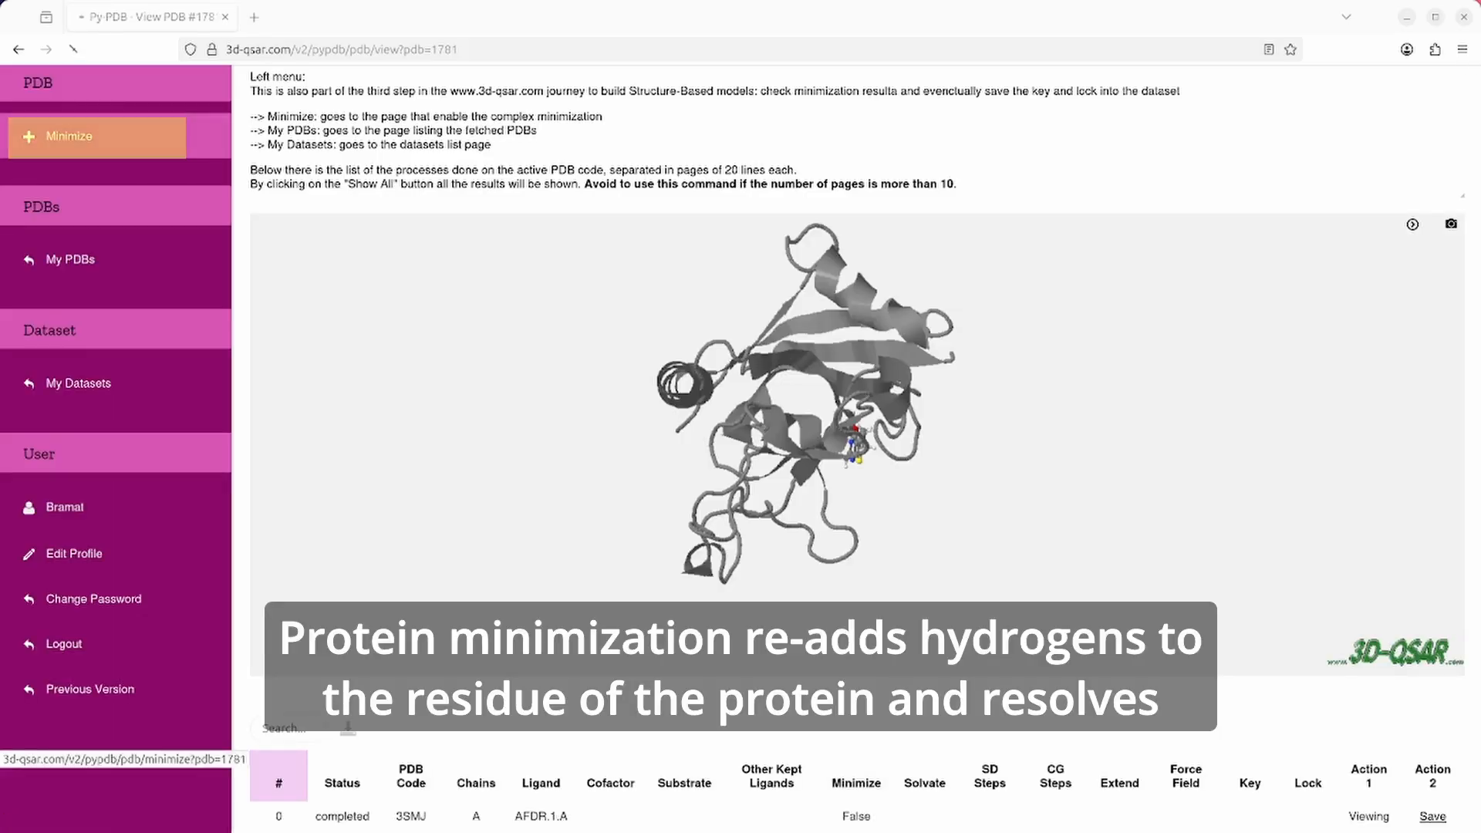
click(93, 137)
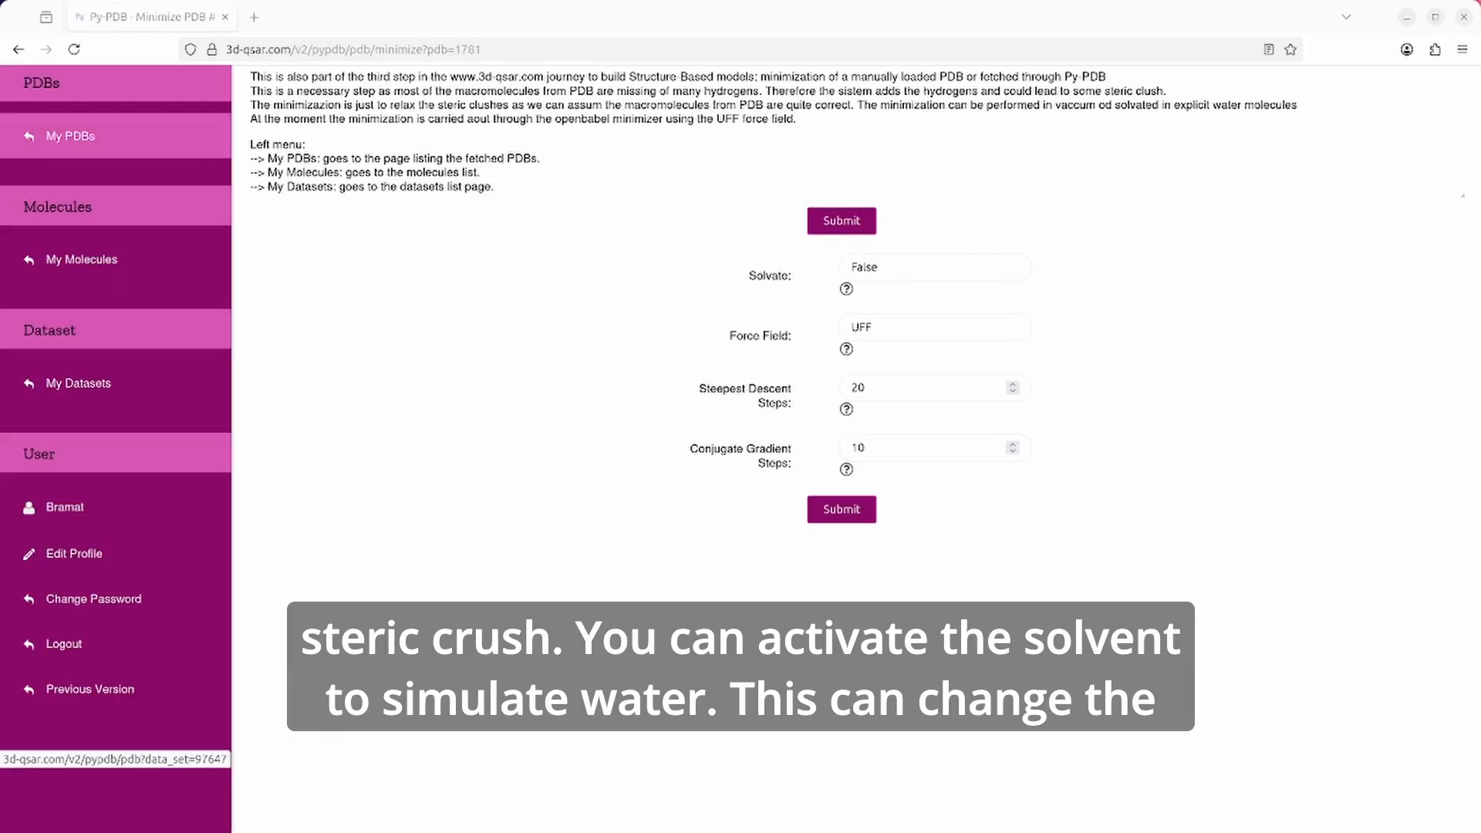
click(935, 268)
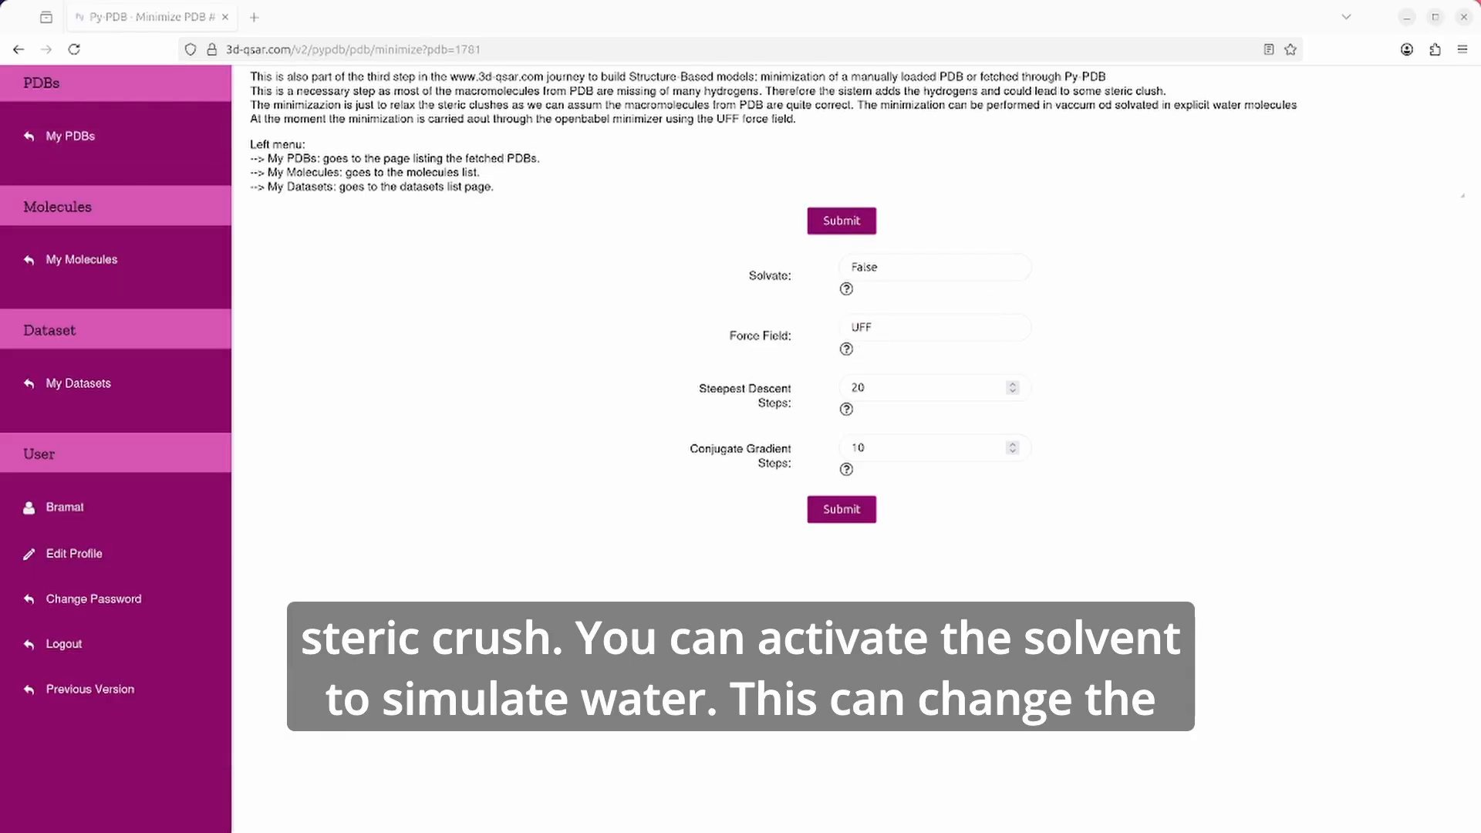
click(842, 510)
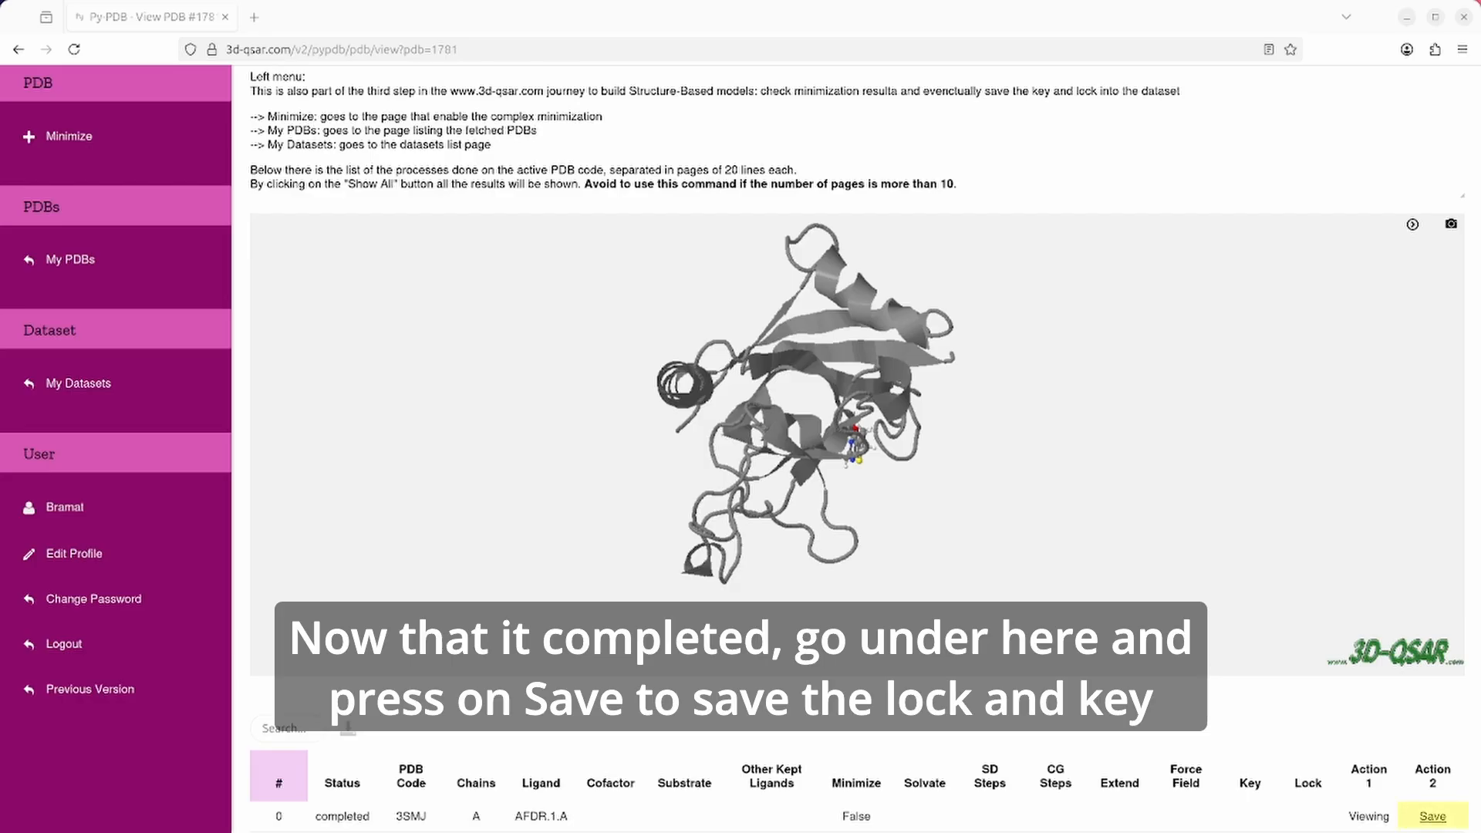
- Save the lock and key of both the unminimized and the minimized 3SMJ complex, and show all molecules in the dataset
click(1432, 816)
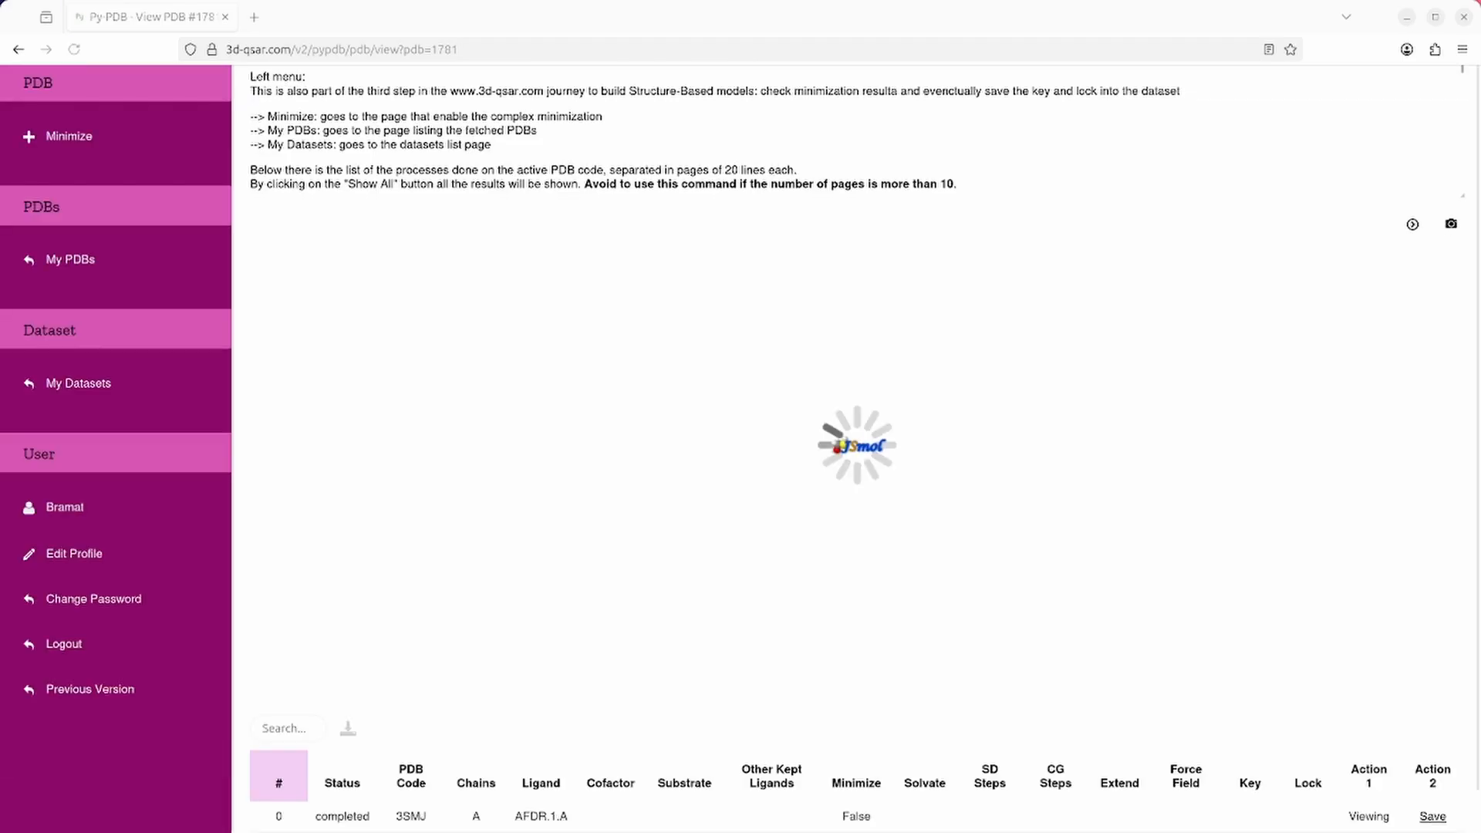
scroll(1369, 803, down, 2)
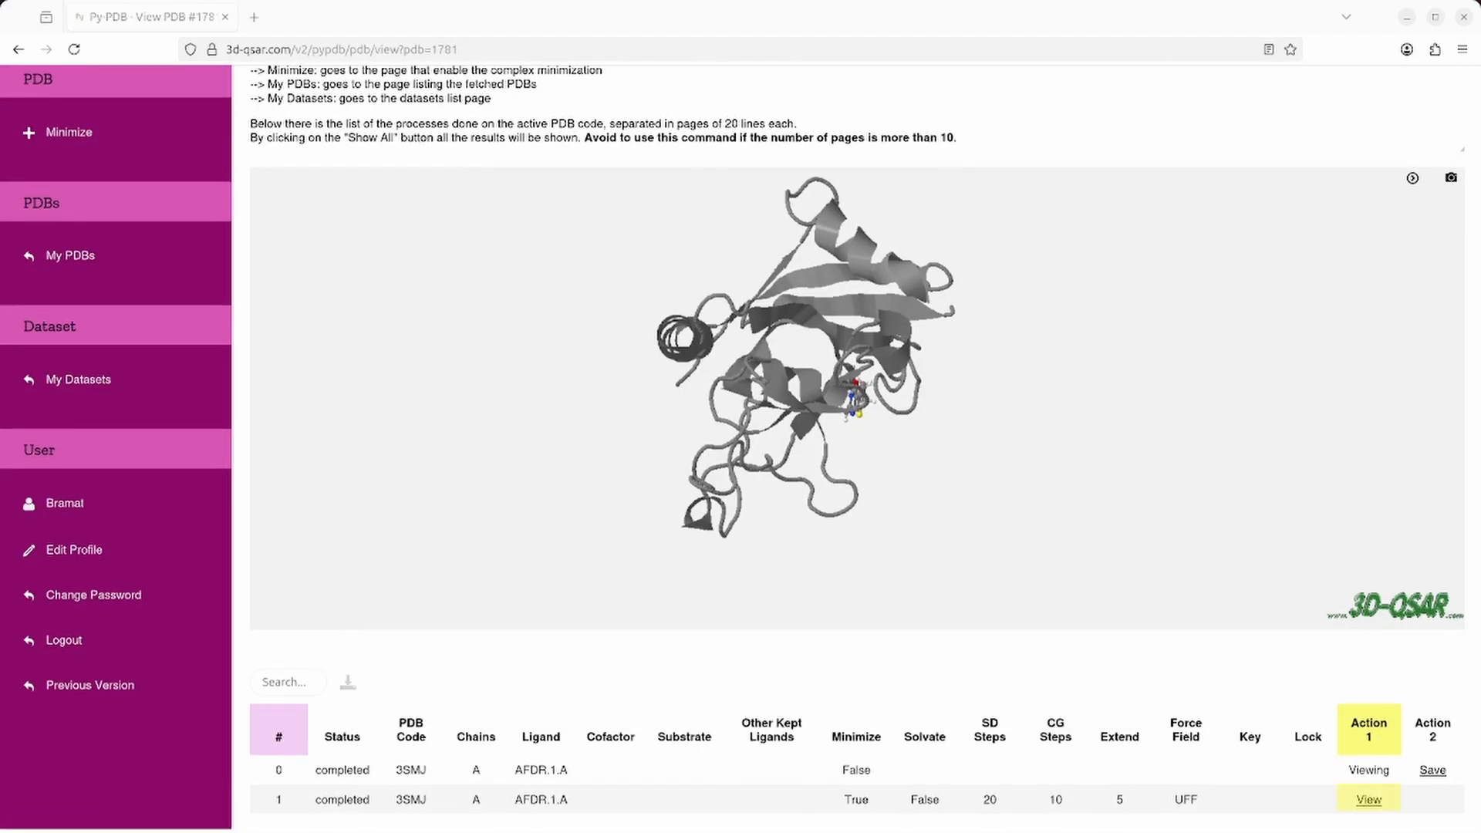
click(1368, 799)
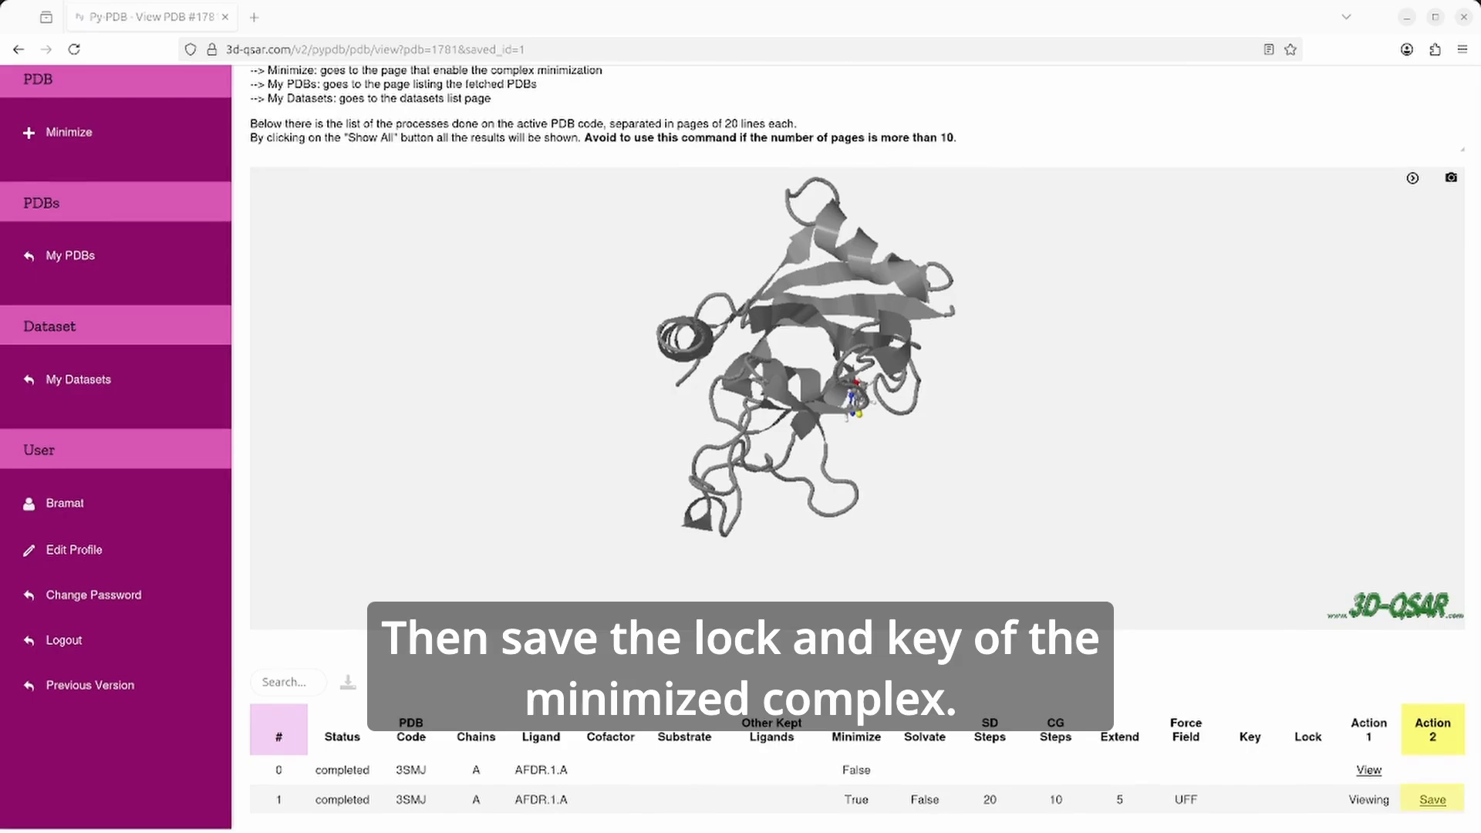
click(1432, 800)
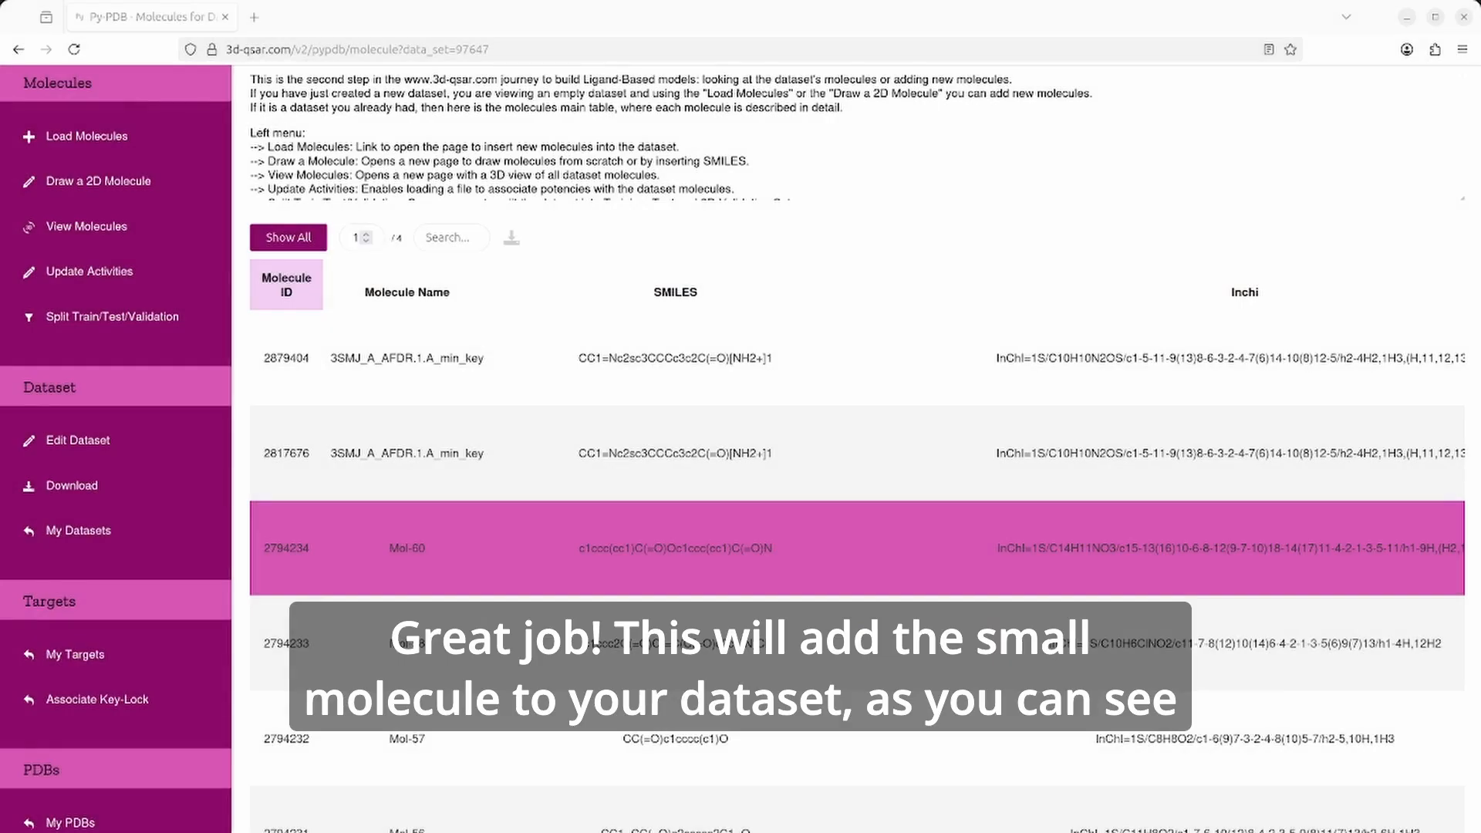
click(288, 237)
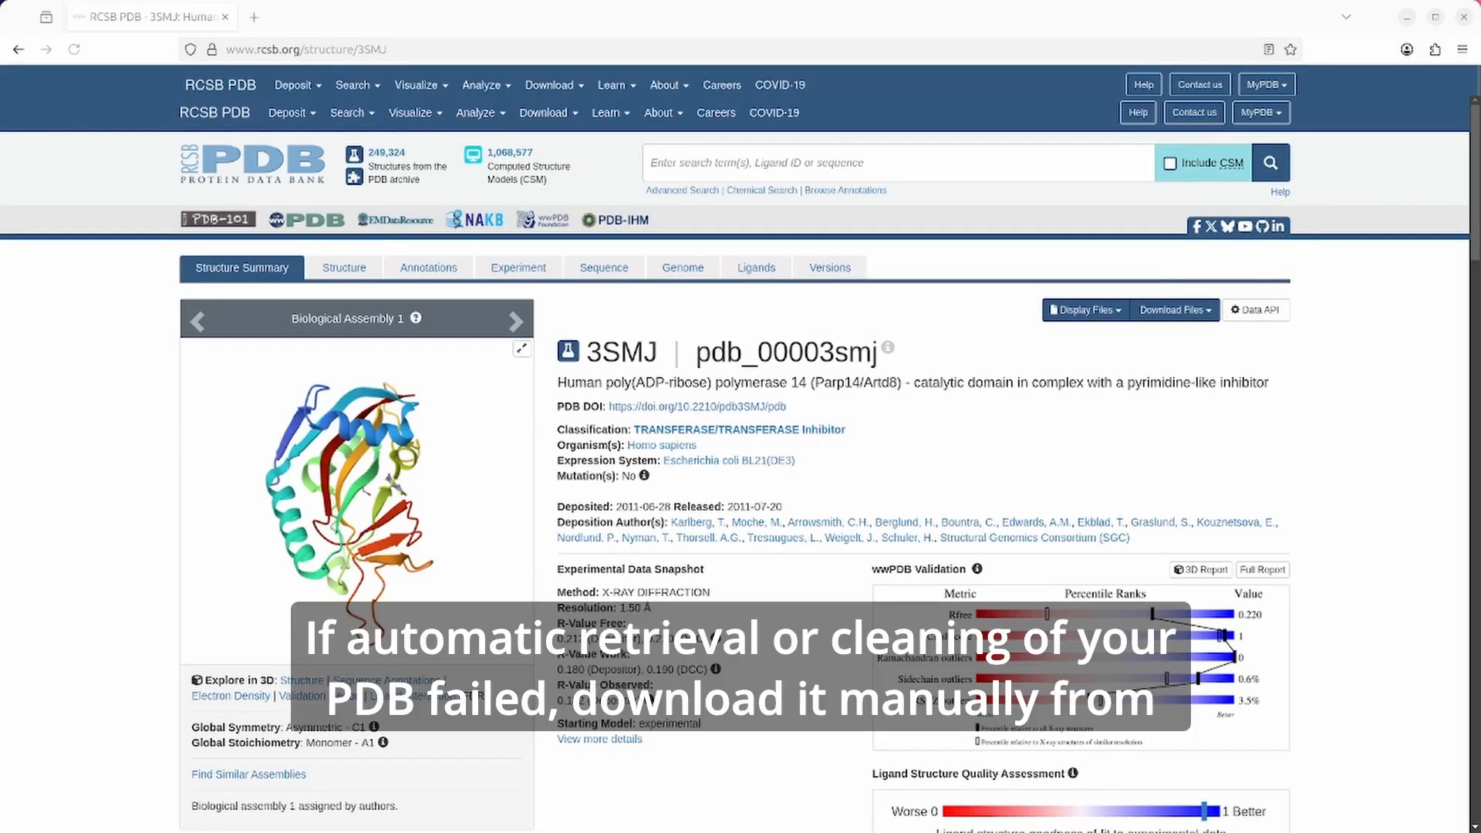
- Download the 3SMJ structure from the RCSB Protein Data Bank in PDBx/mmCIF format
click(1175, 309)
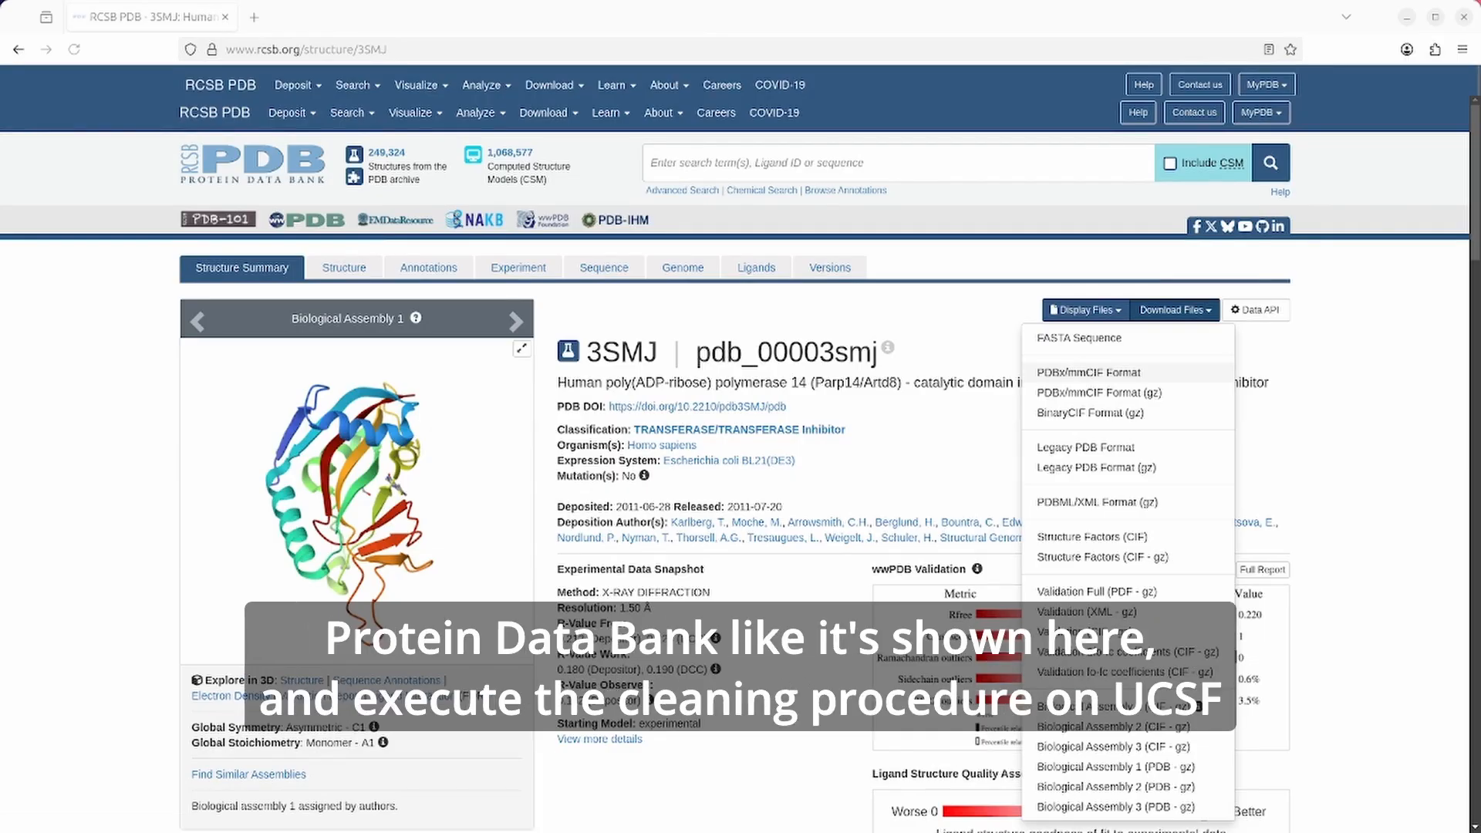
click(1089, 373)
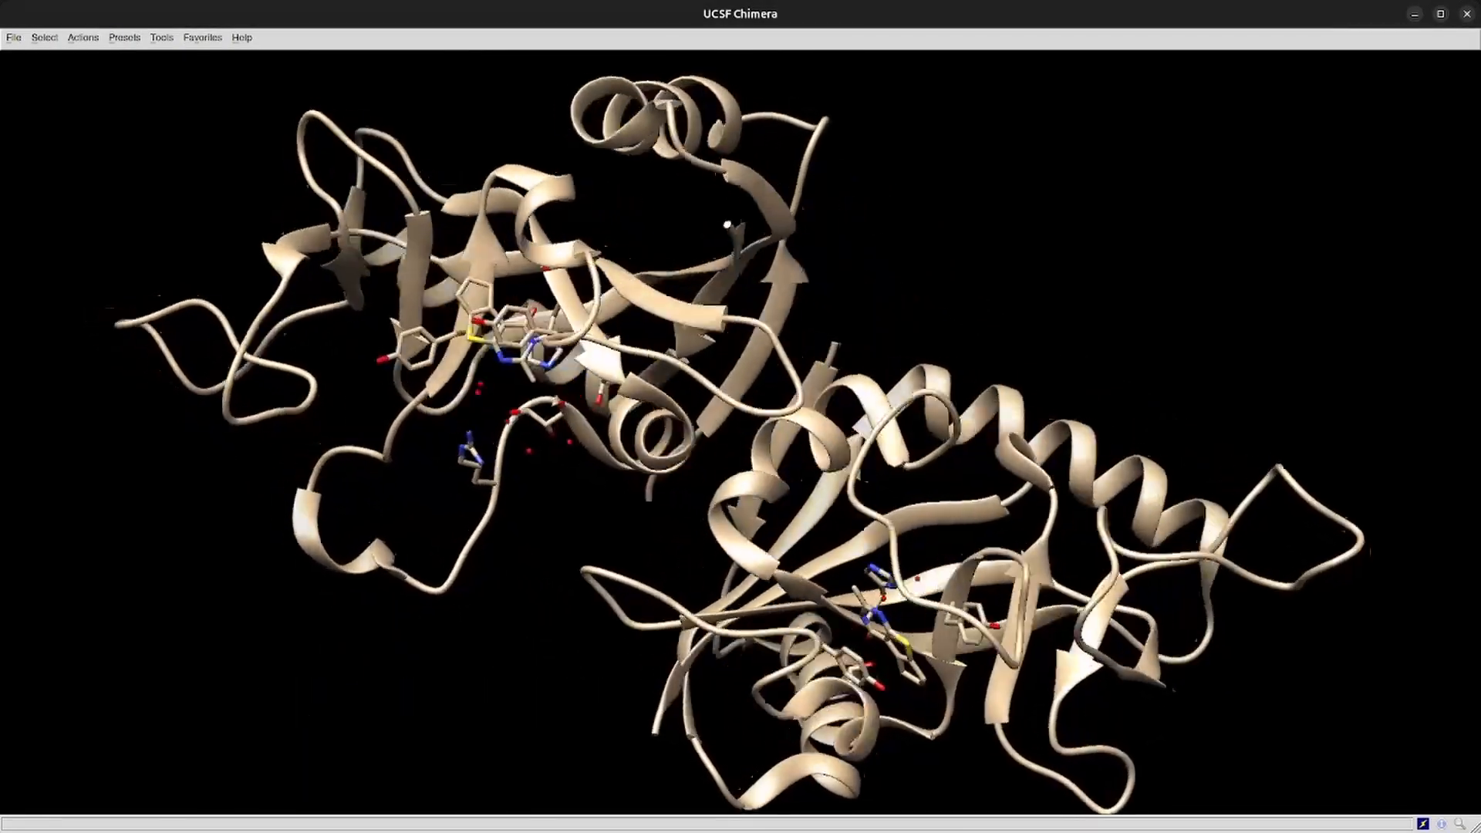
- In UCSF Chimera, select the redundant chain B and remove it with the command "delete selection"
click(45, 38)
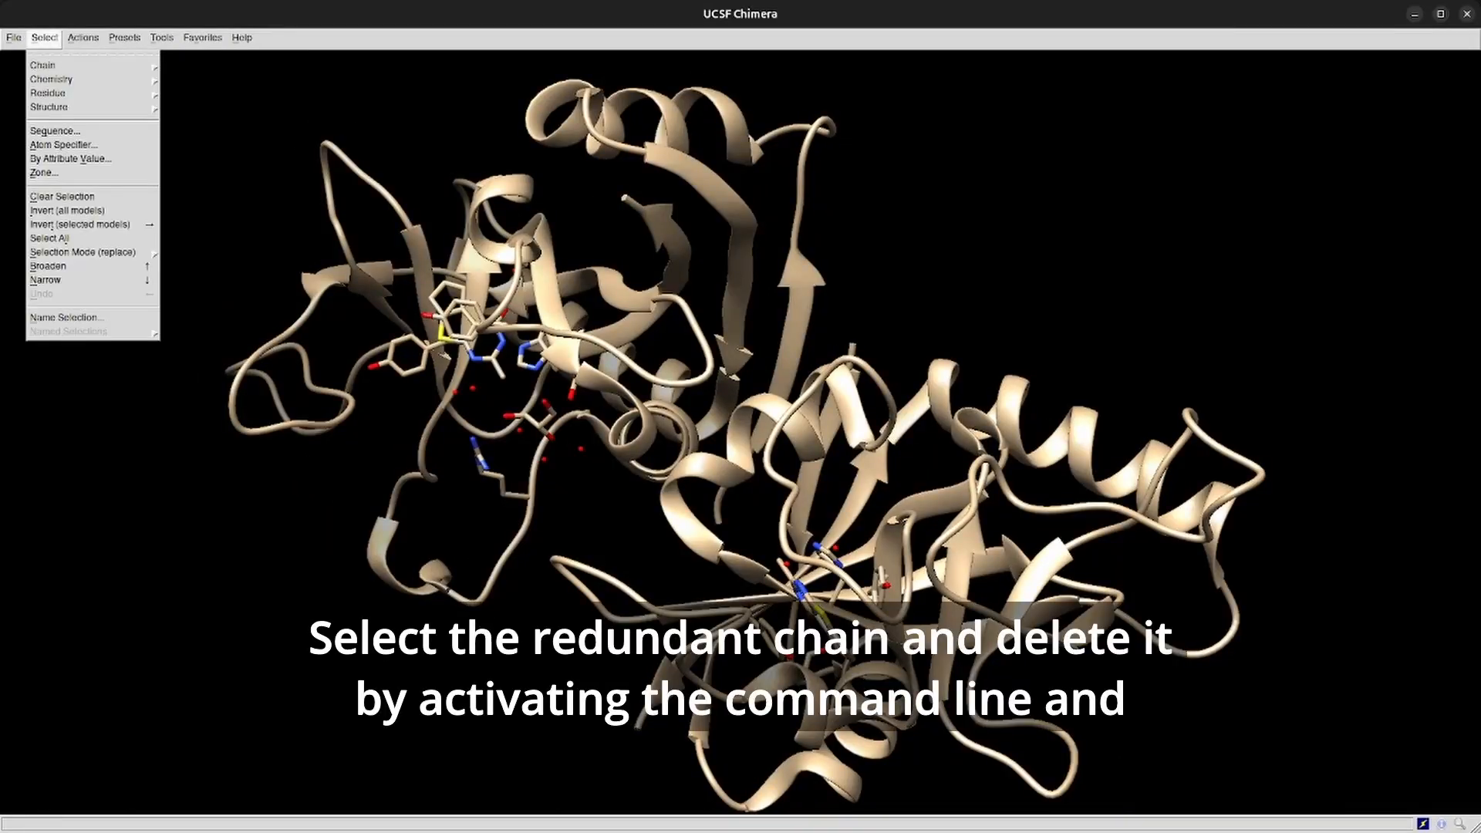
mouse_move(45, 67)
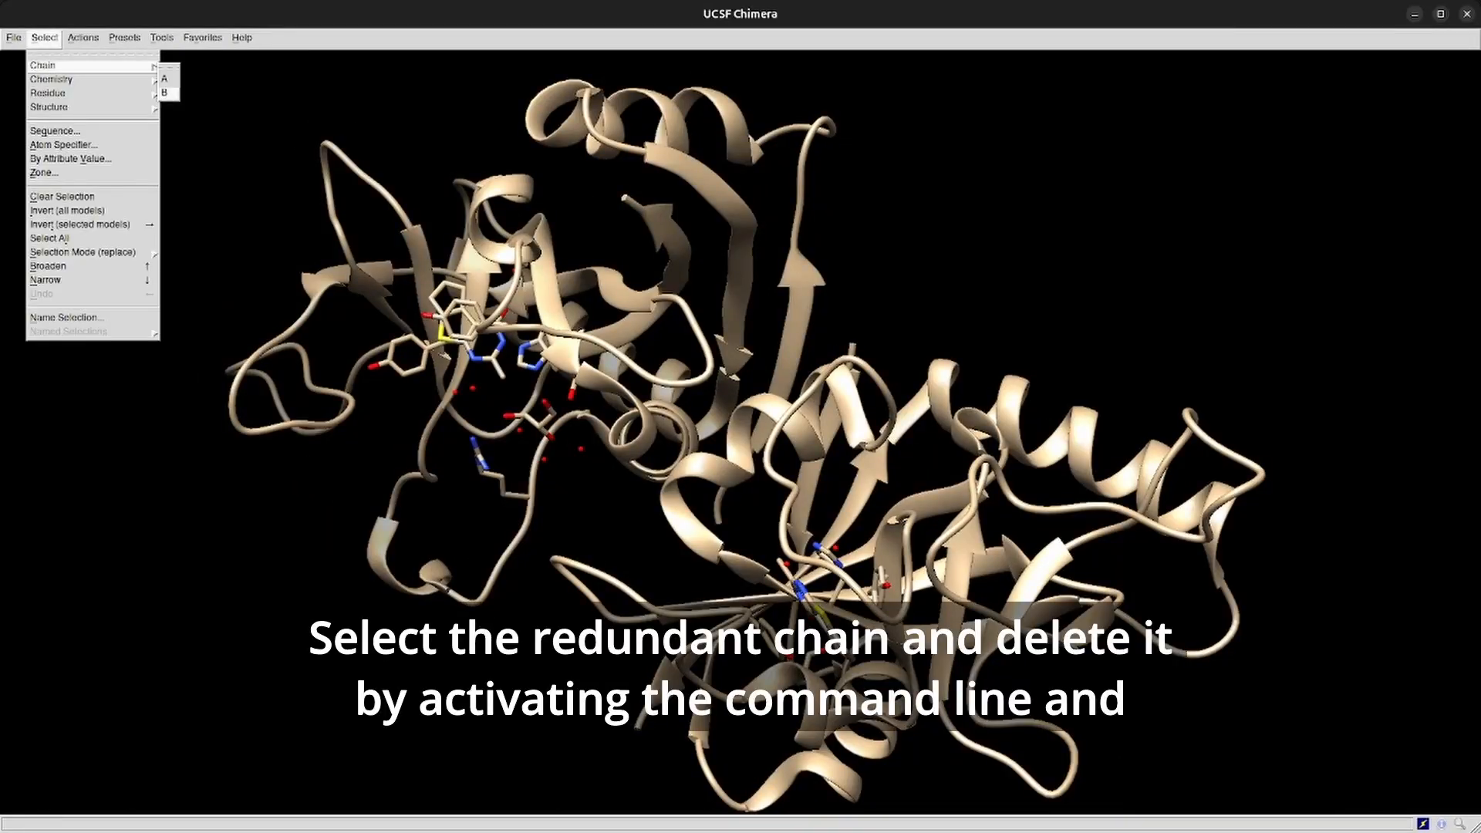
click(165, 93)
click(161, 38)
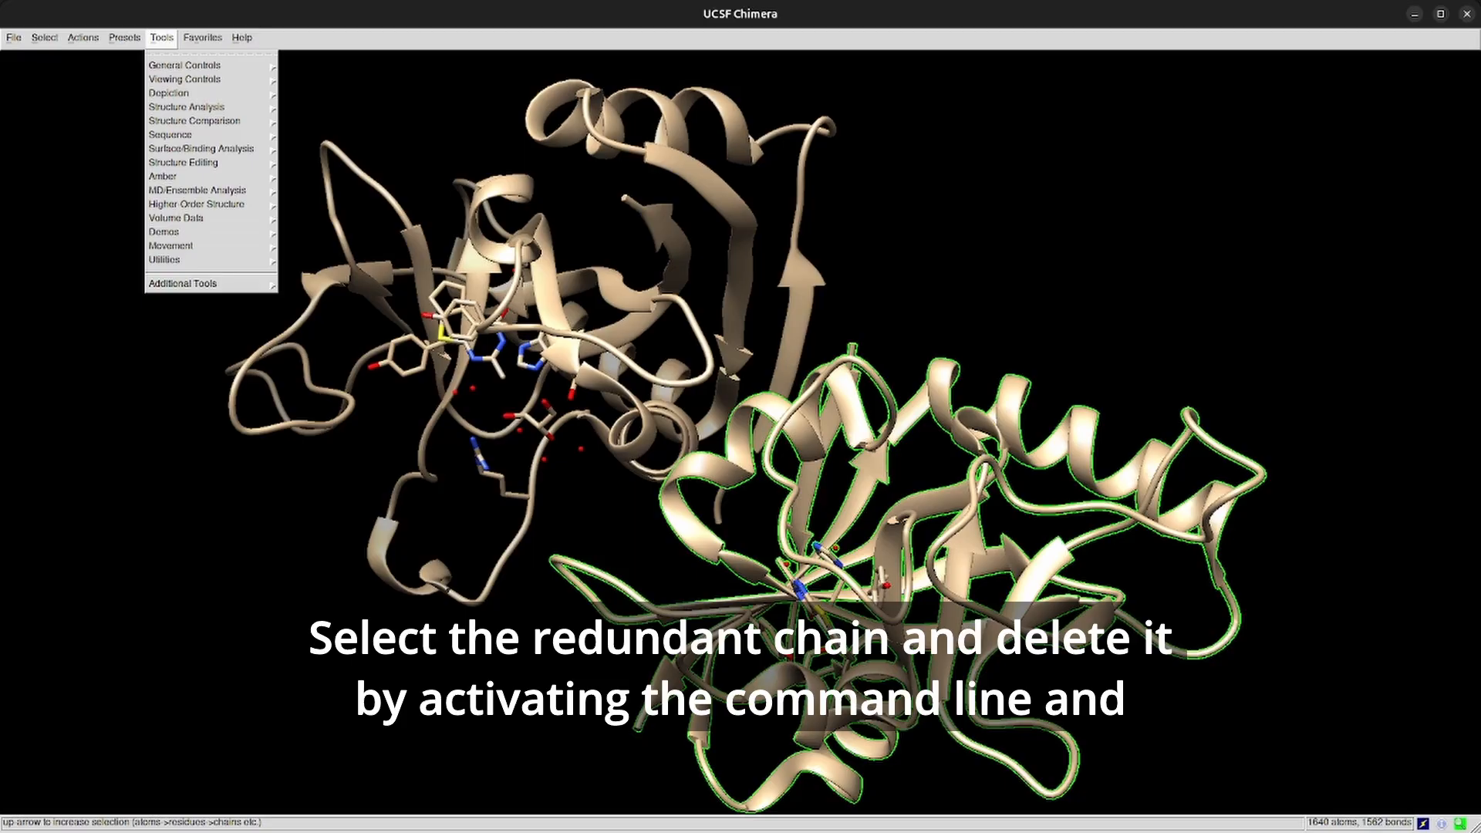
mouse_move(200, 65)
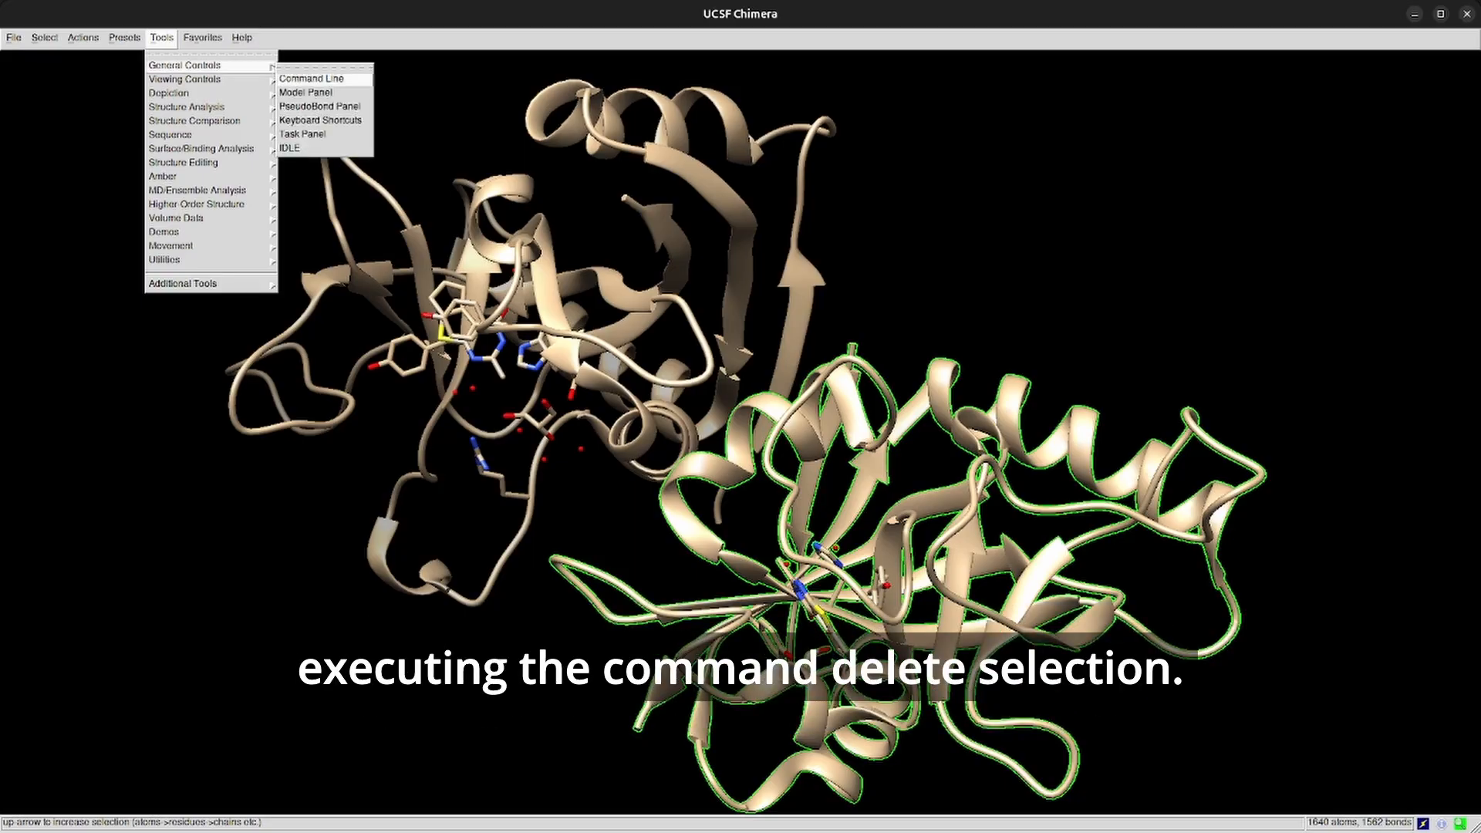
click(311, 78)
text(delete selection)
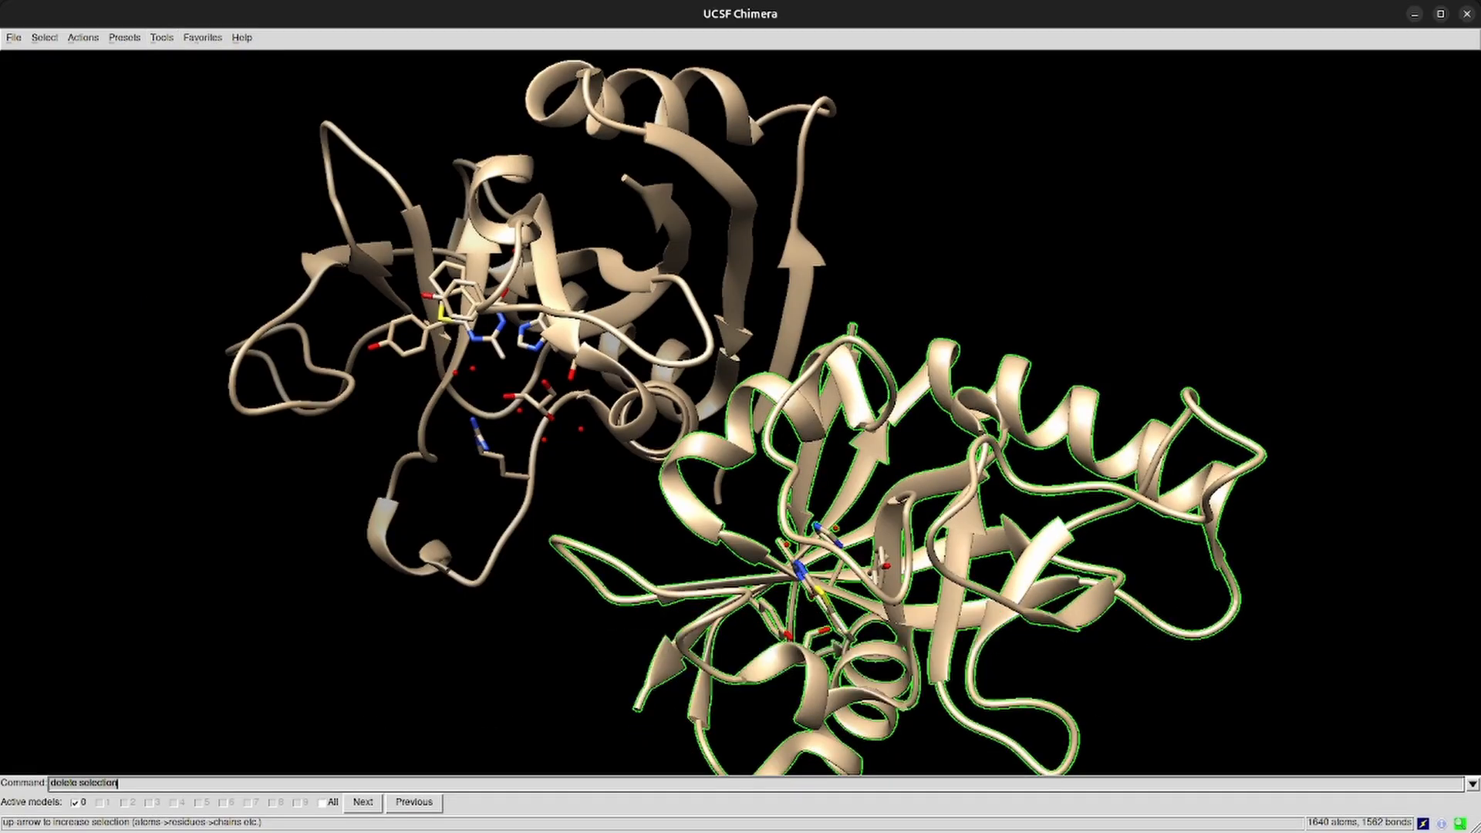
key(Return)
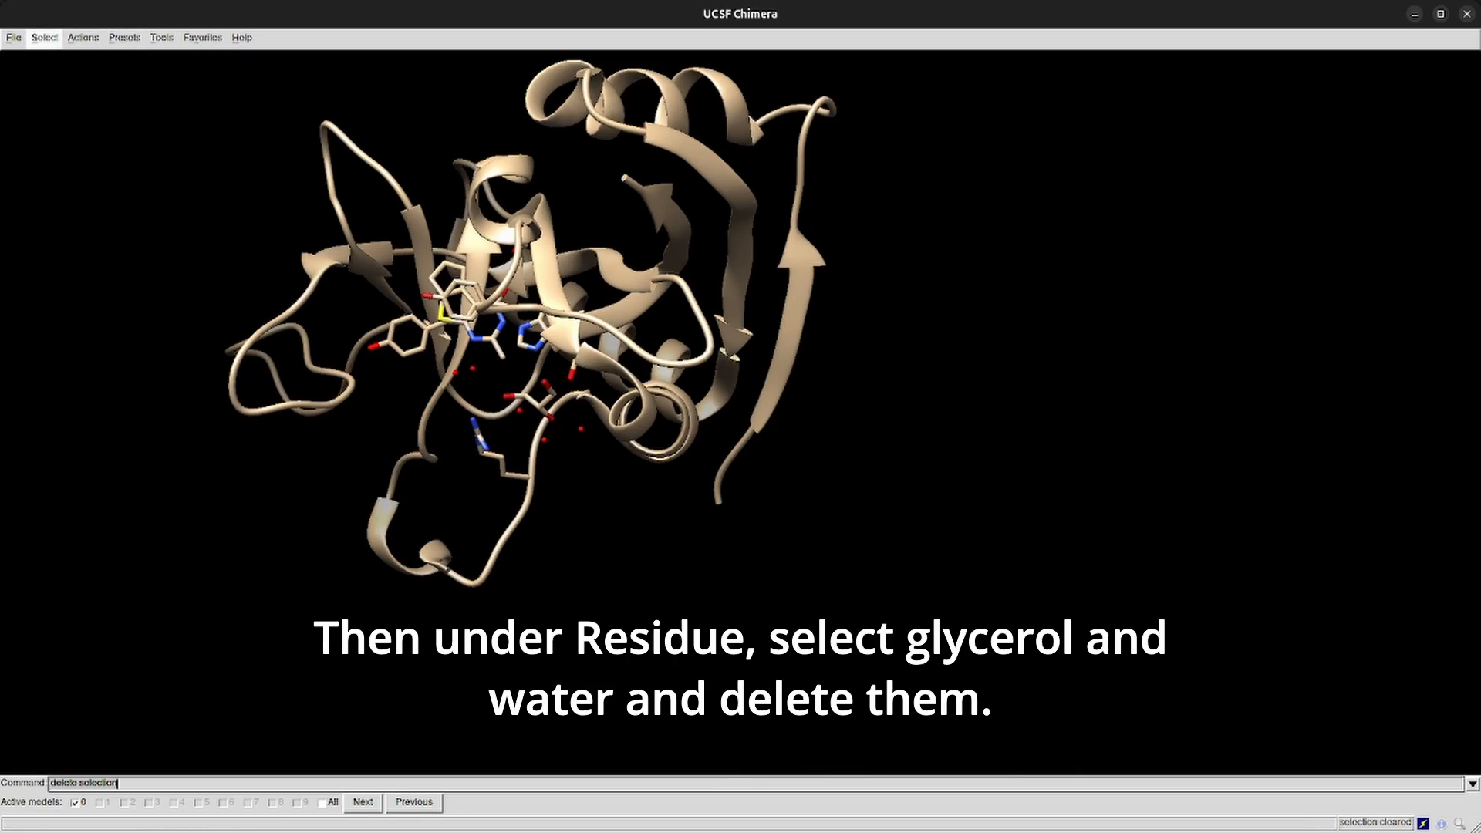
- Select the glycerol residue (GOL) in the remaining chain and delete it with the same command
click(44, 37)
mouse_move(54, 66)
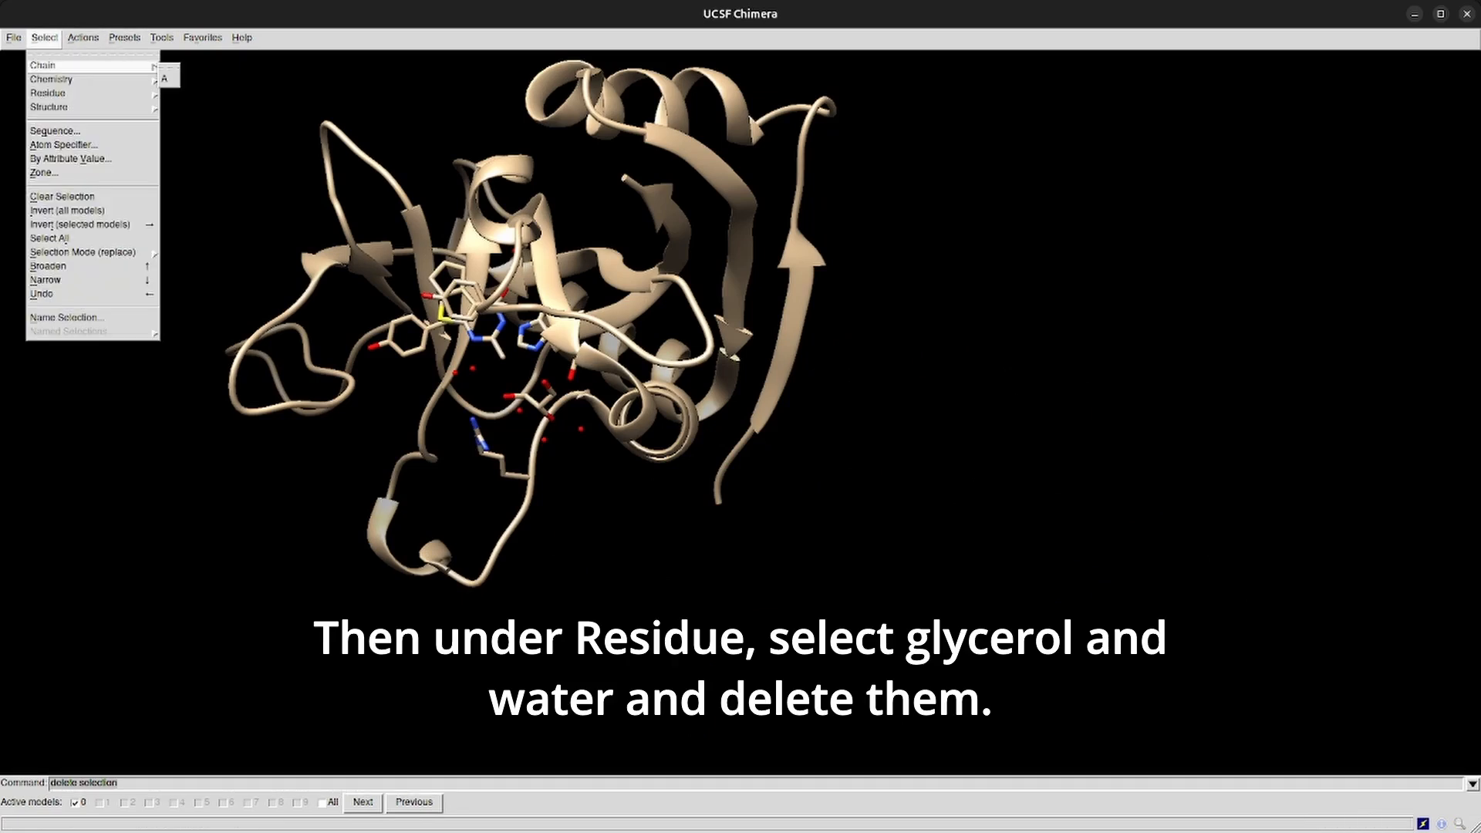
mouse_move(54, 93)
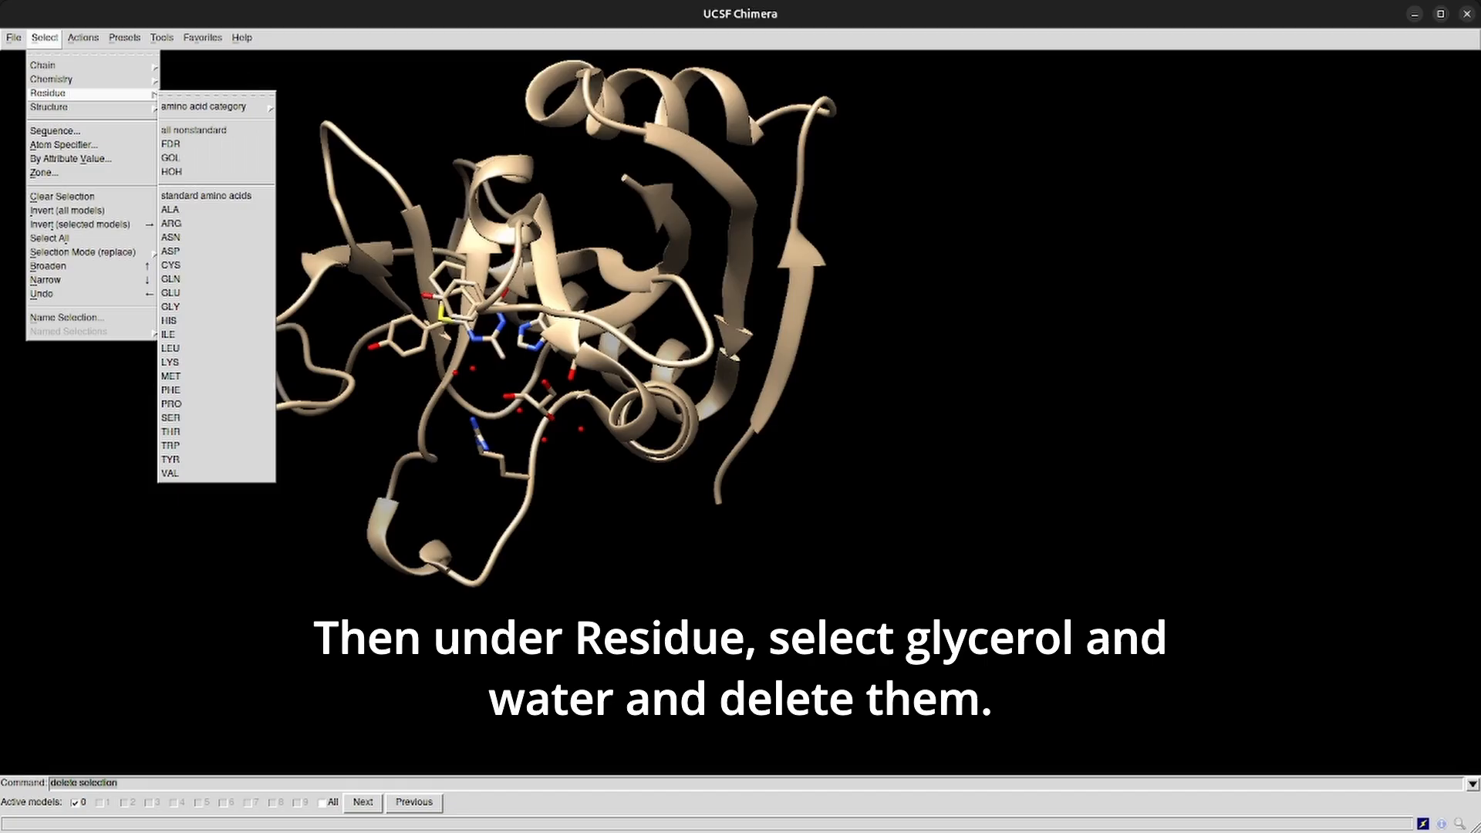
click(171, 158)
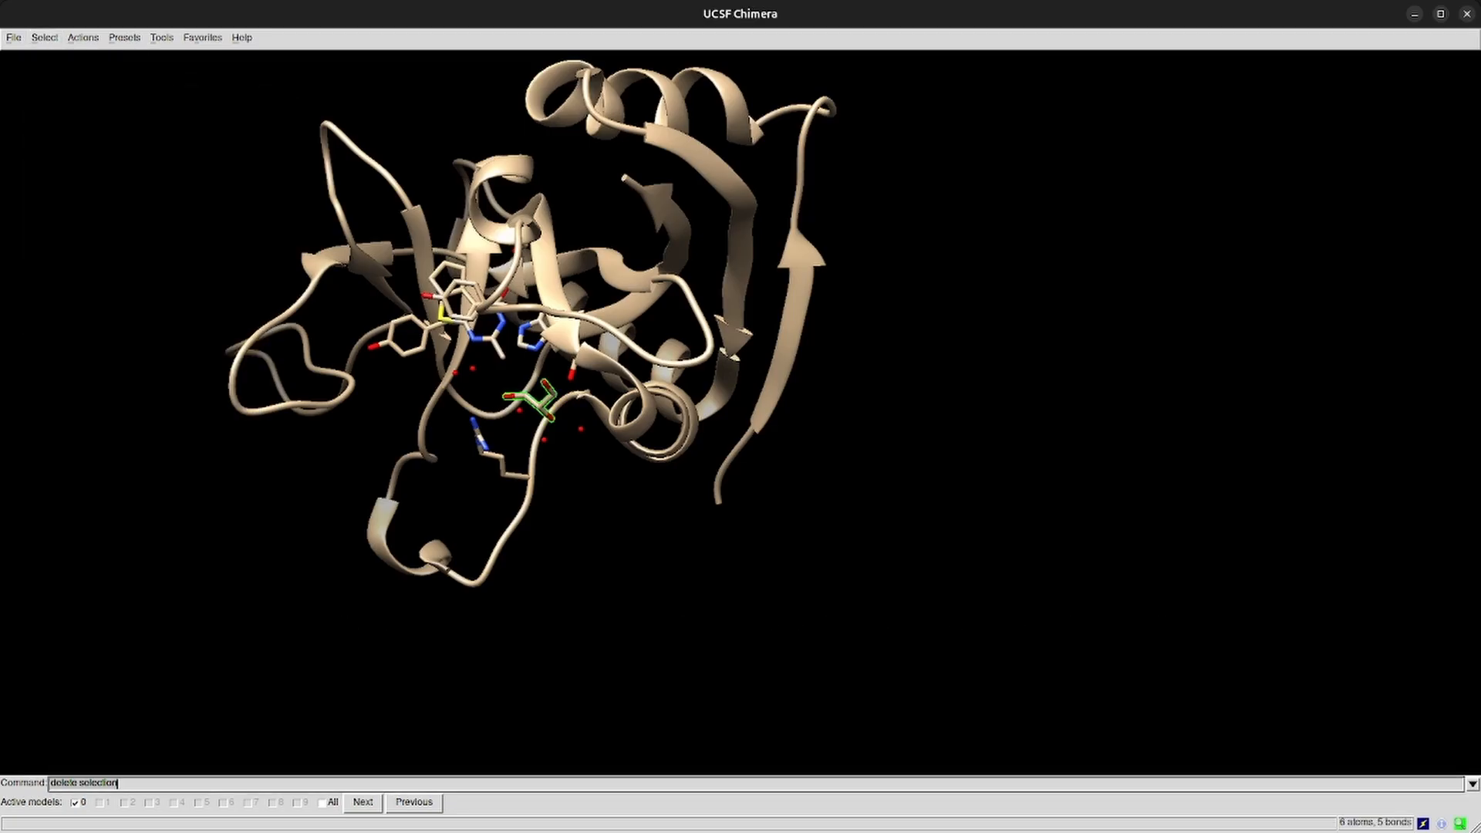
key(Return)
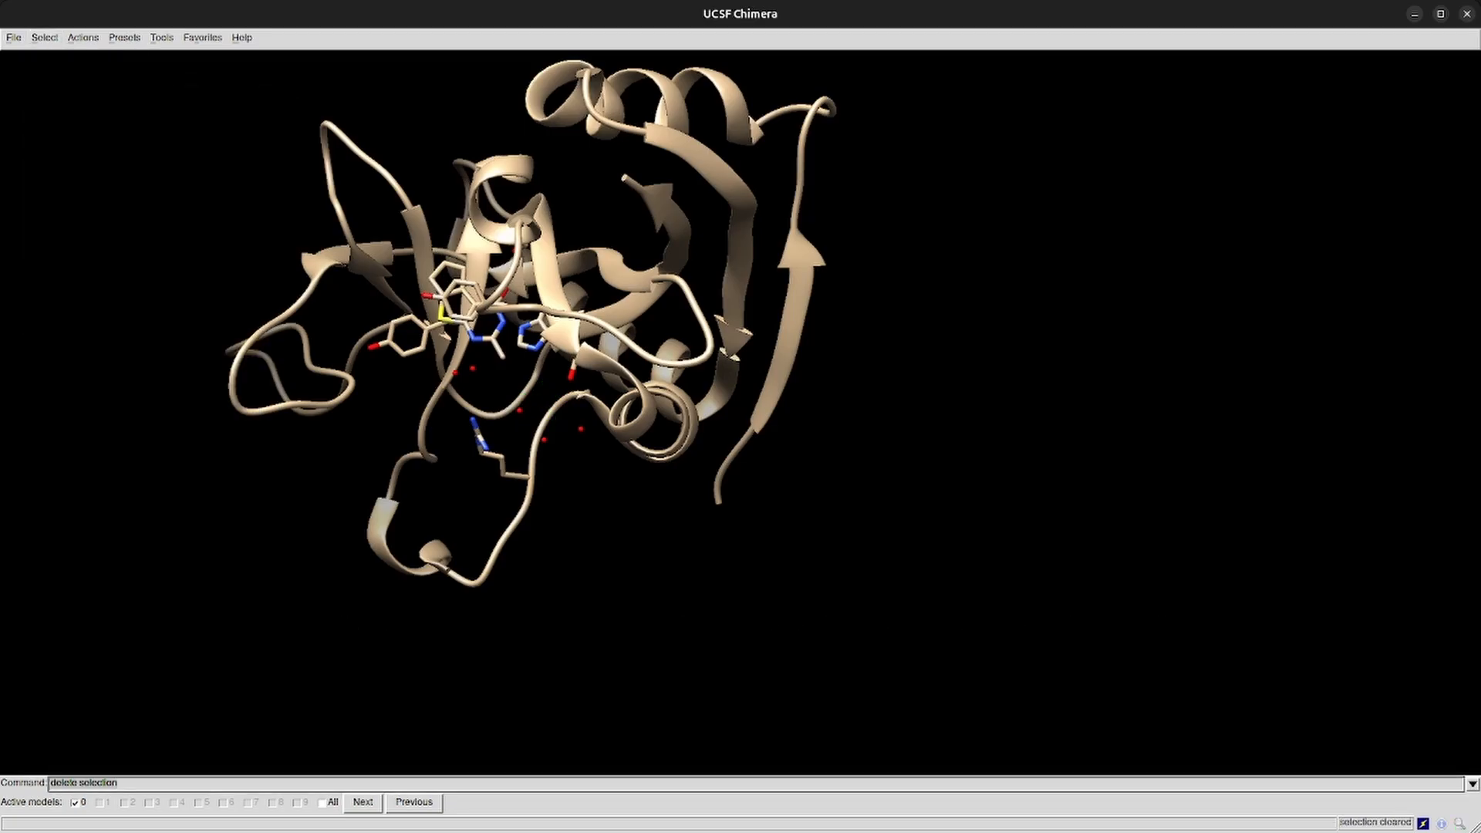
- Select the water residues (HOH) in the remaining chain and remove them with the command "delete selection"
key(alt+s)
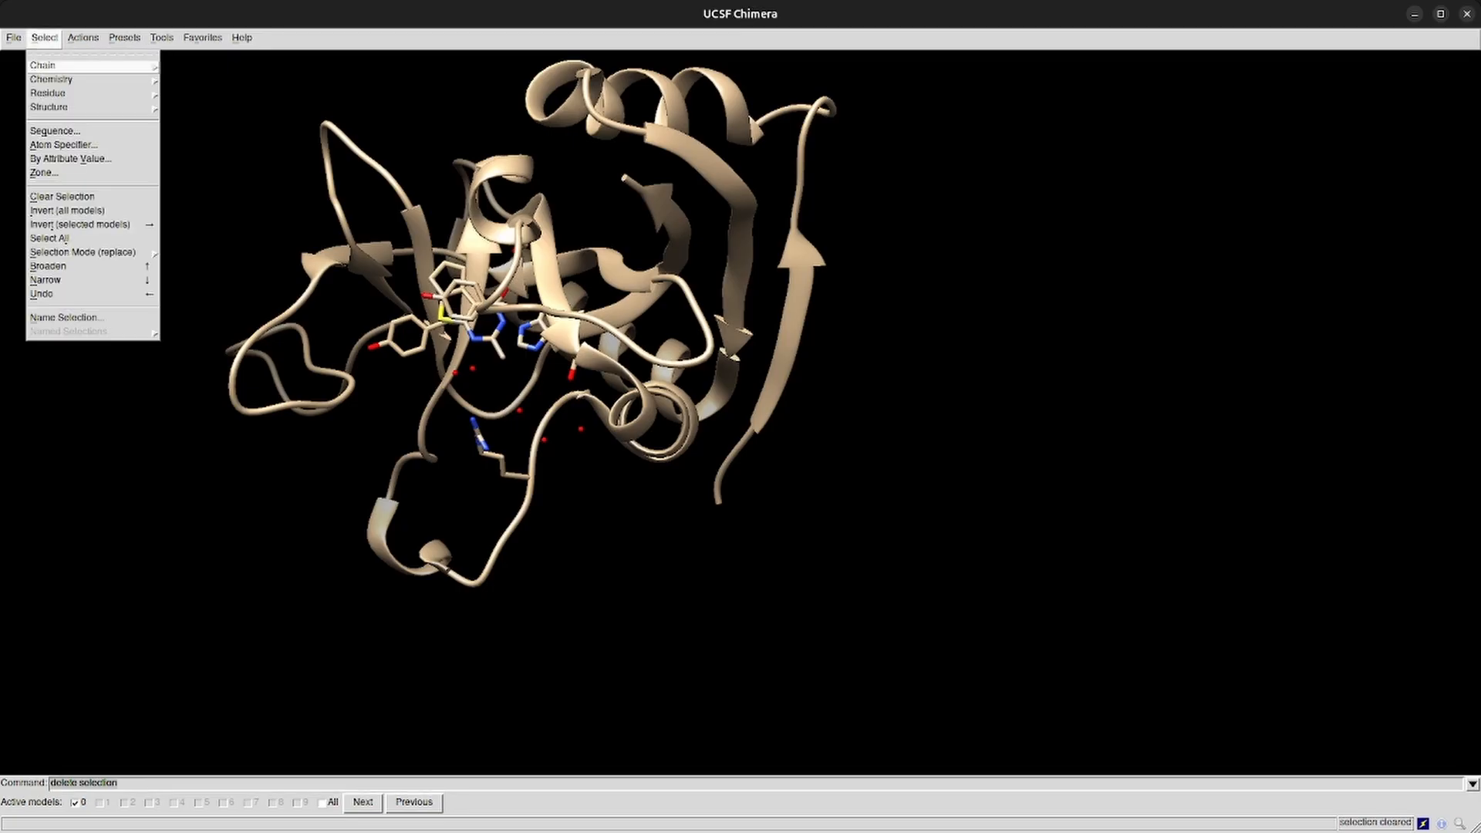
key(Down)
key(Up)
key(Down)
key(Down)
key(Right)
key(Down)
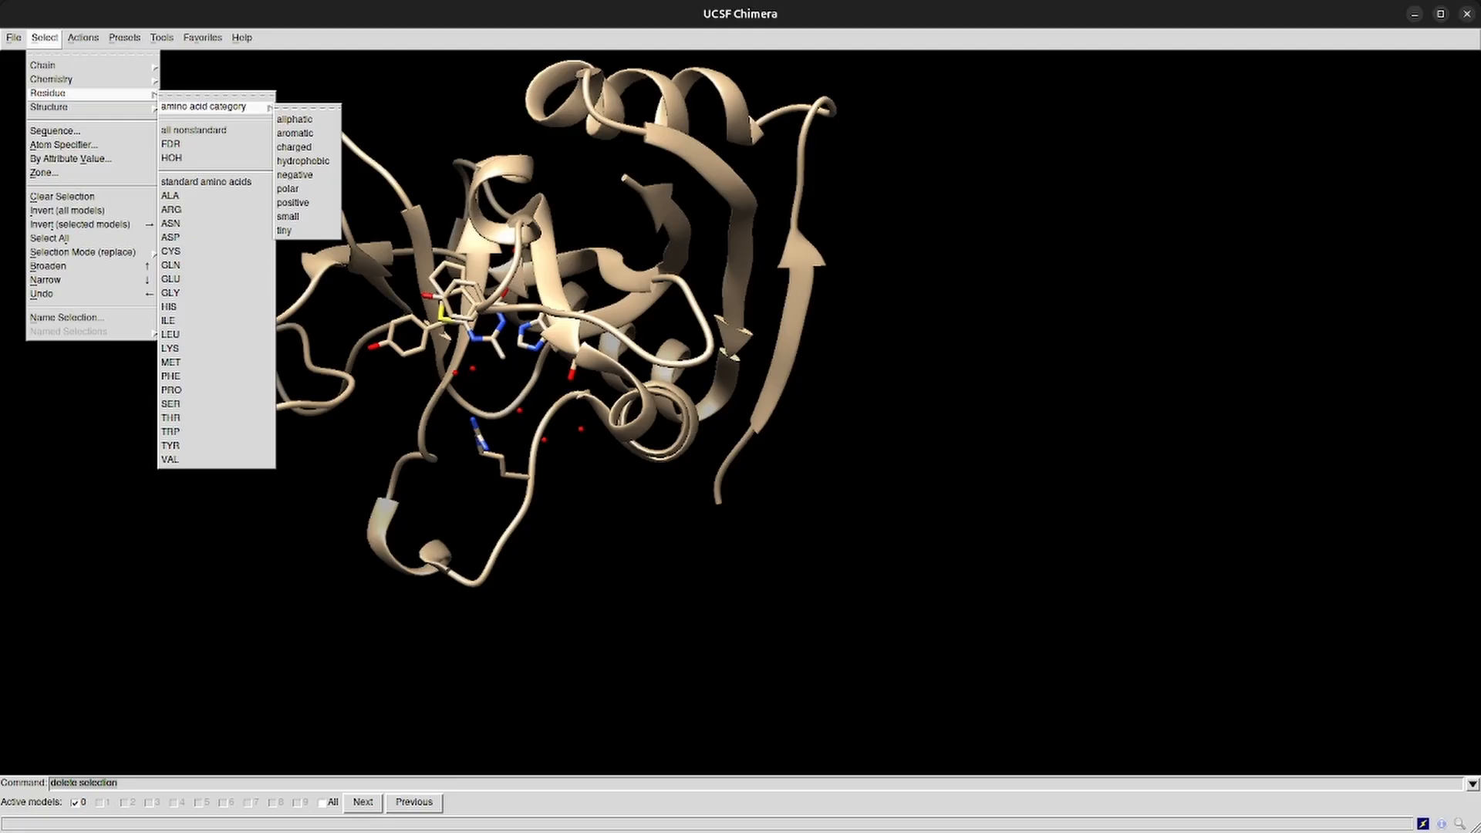
click(172, 158)
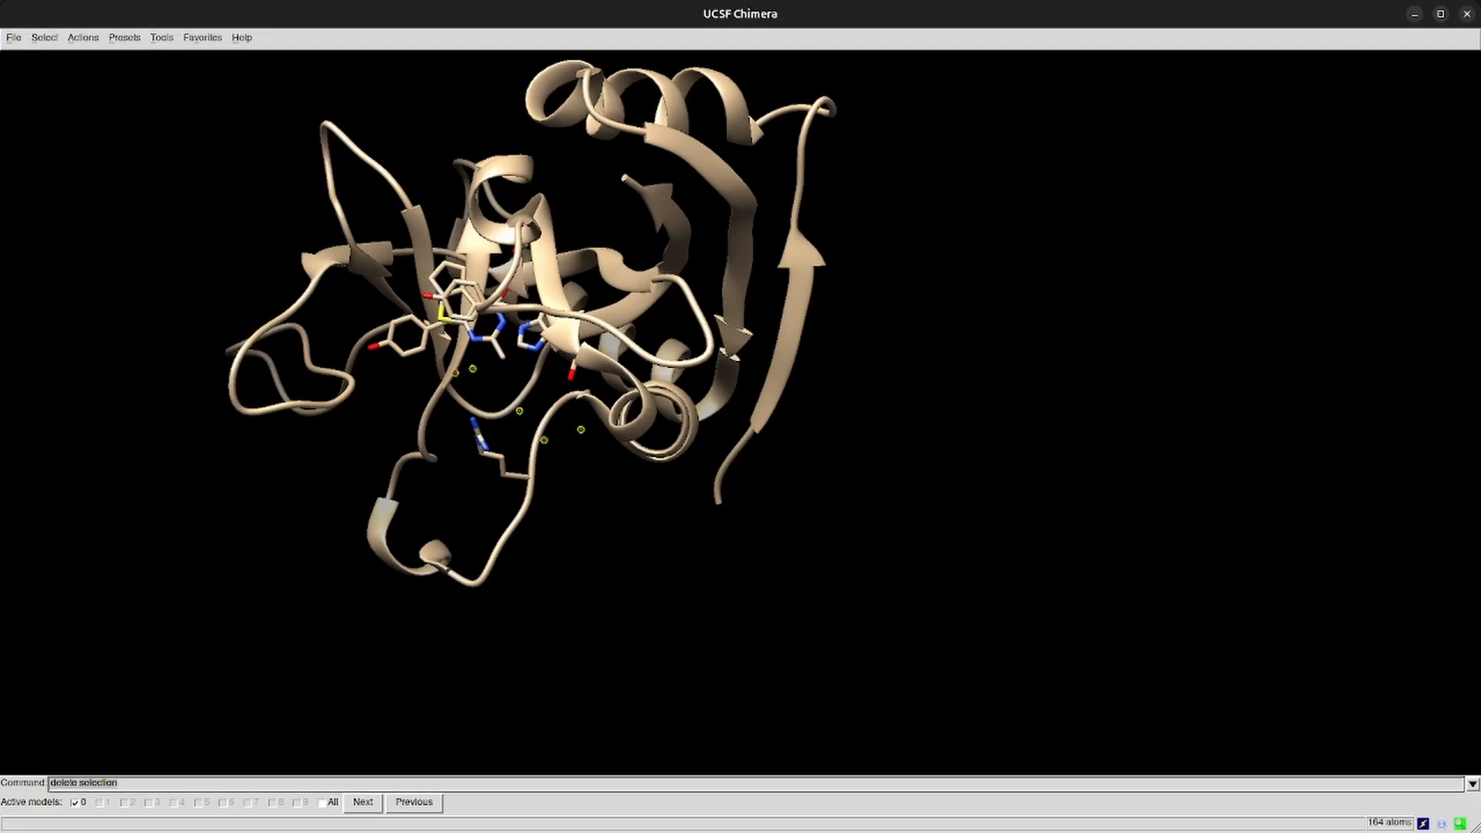
key(Return)
- Delete the ligand residue FDR with "delete selection" and save the remaining protein in PDB format
drag(478, 332, 748, 420)
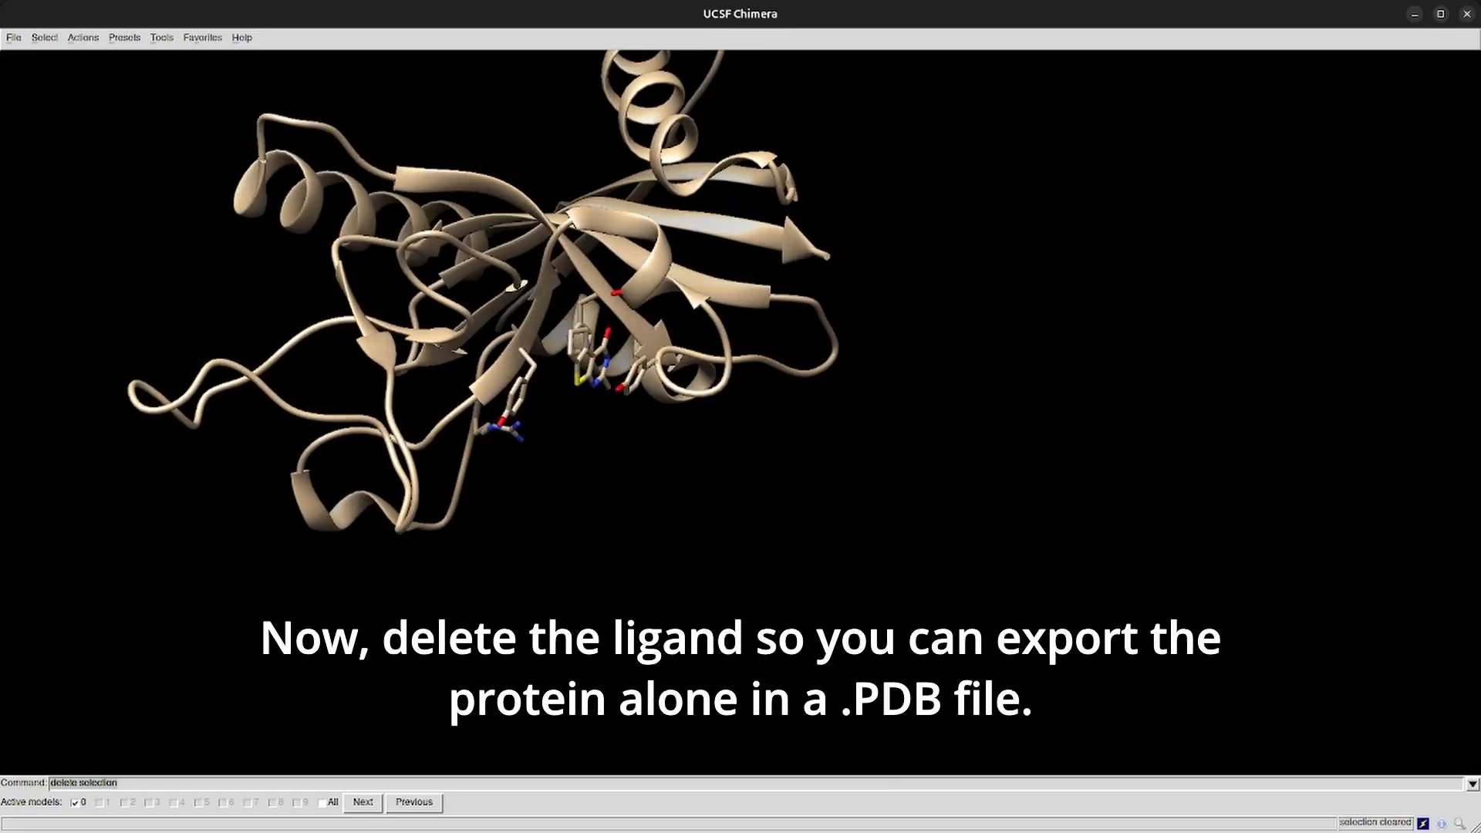
click(44, 37)
mouse_move(54, 79)
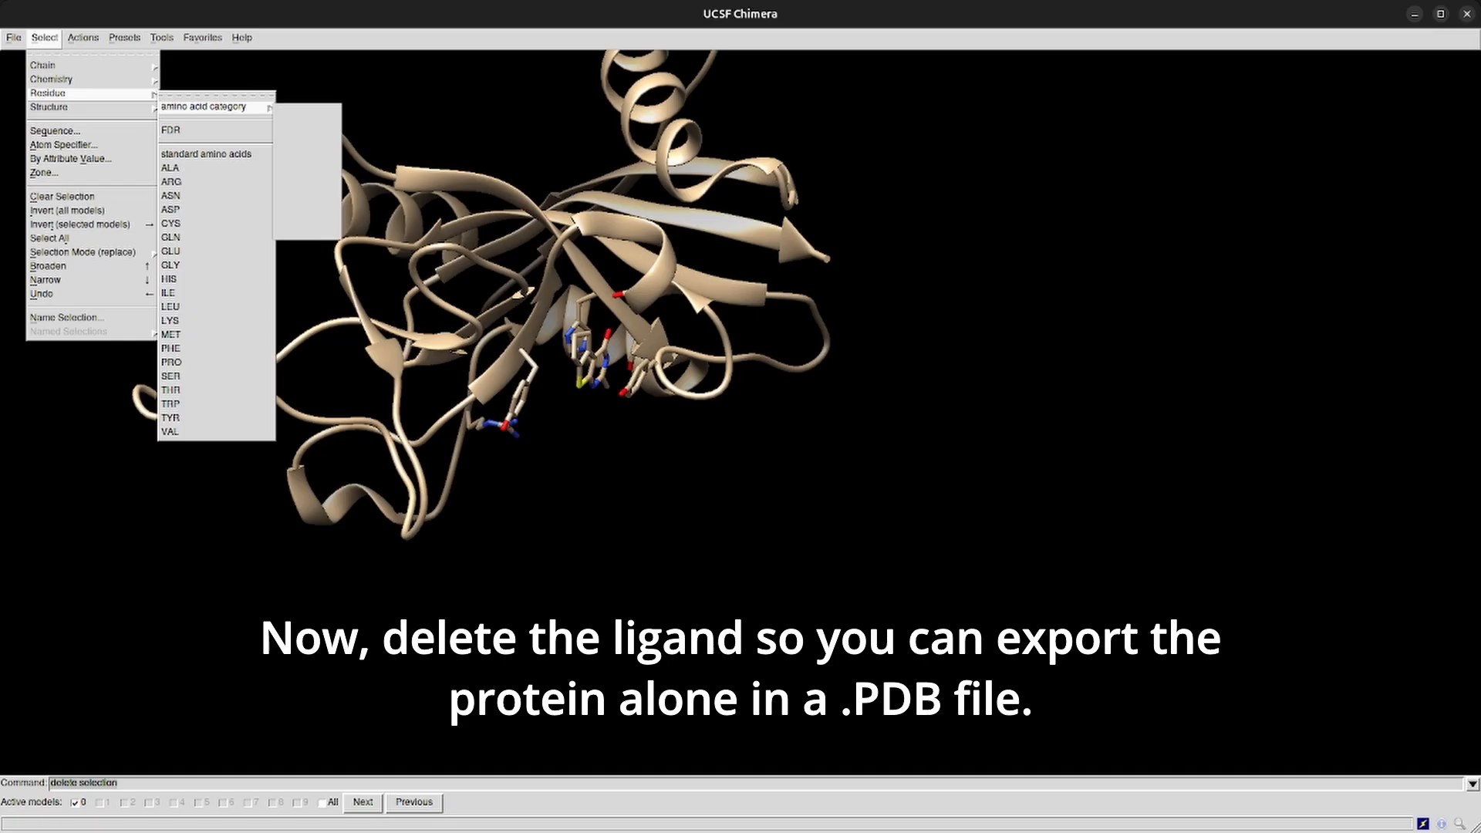
click(174, 130)
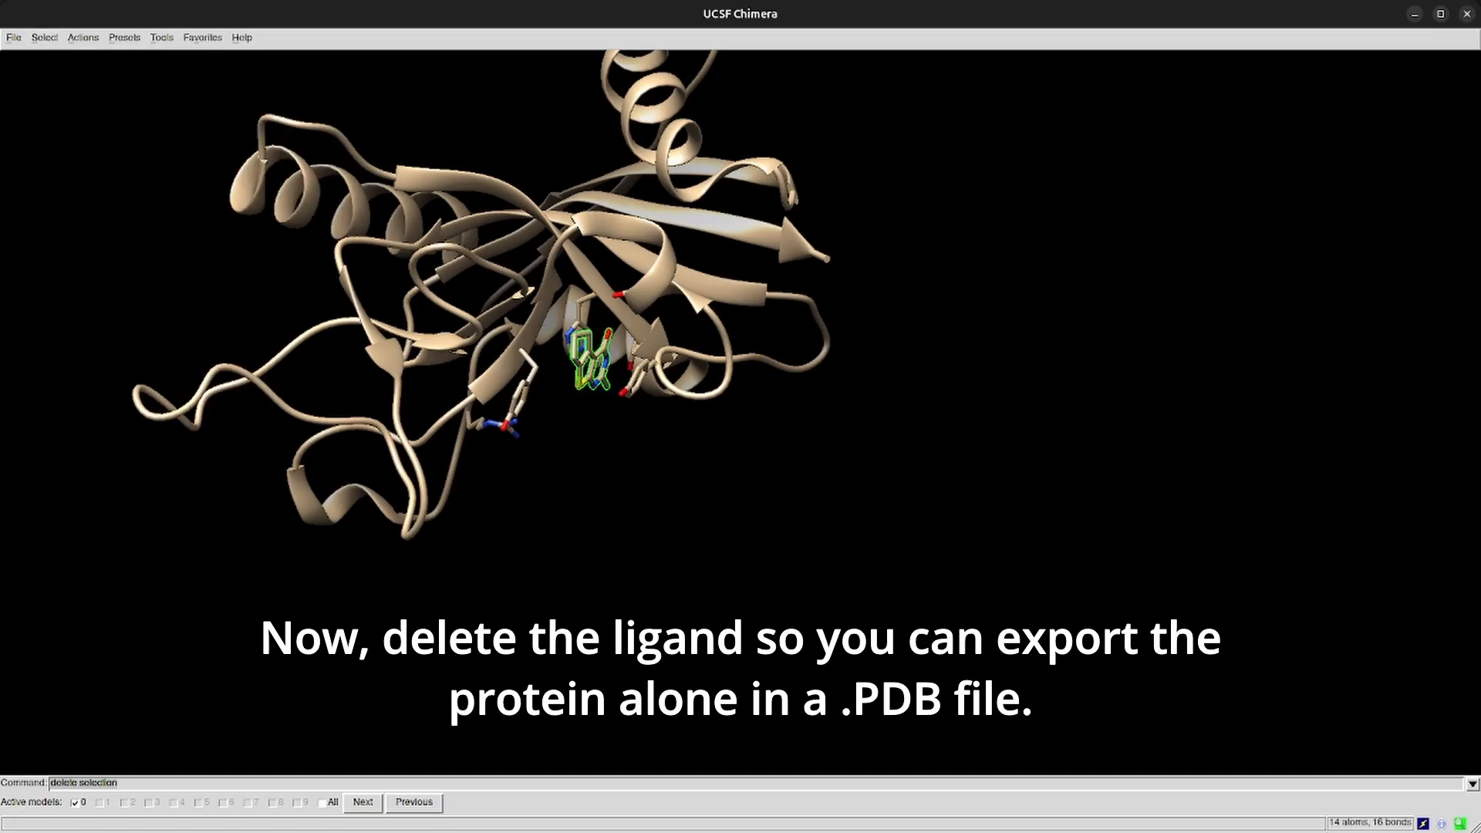
key(Return)
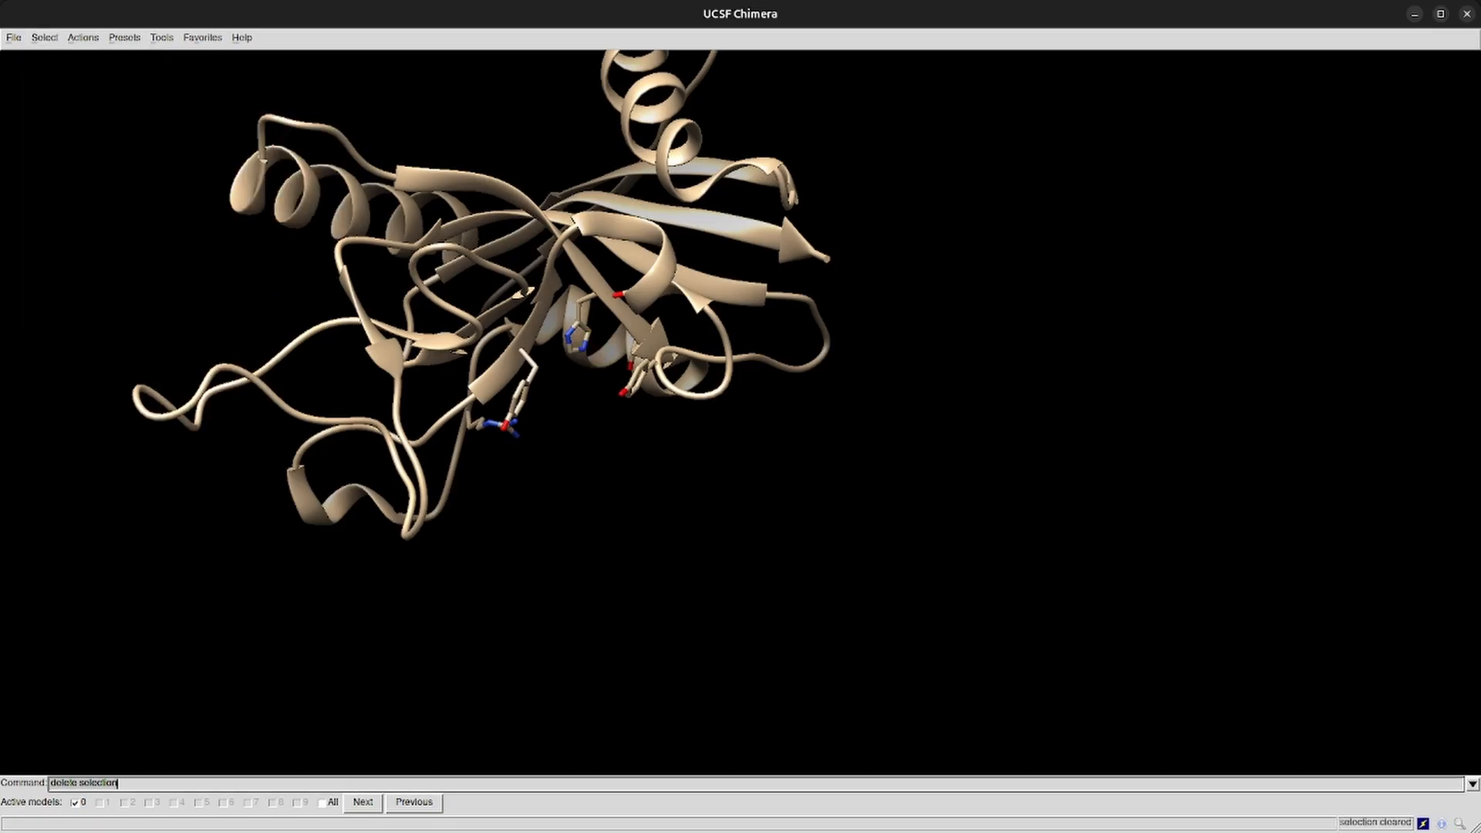
click(13, 37)
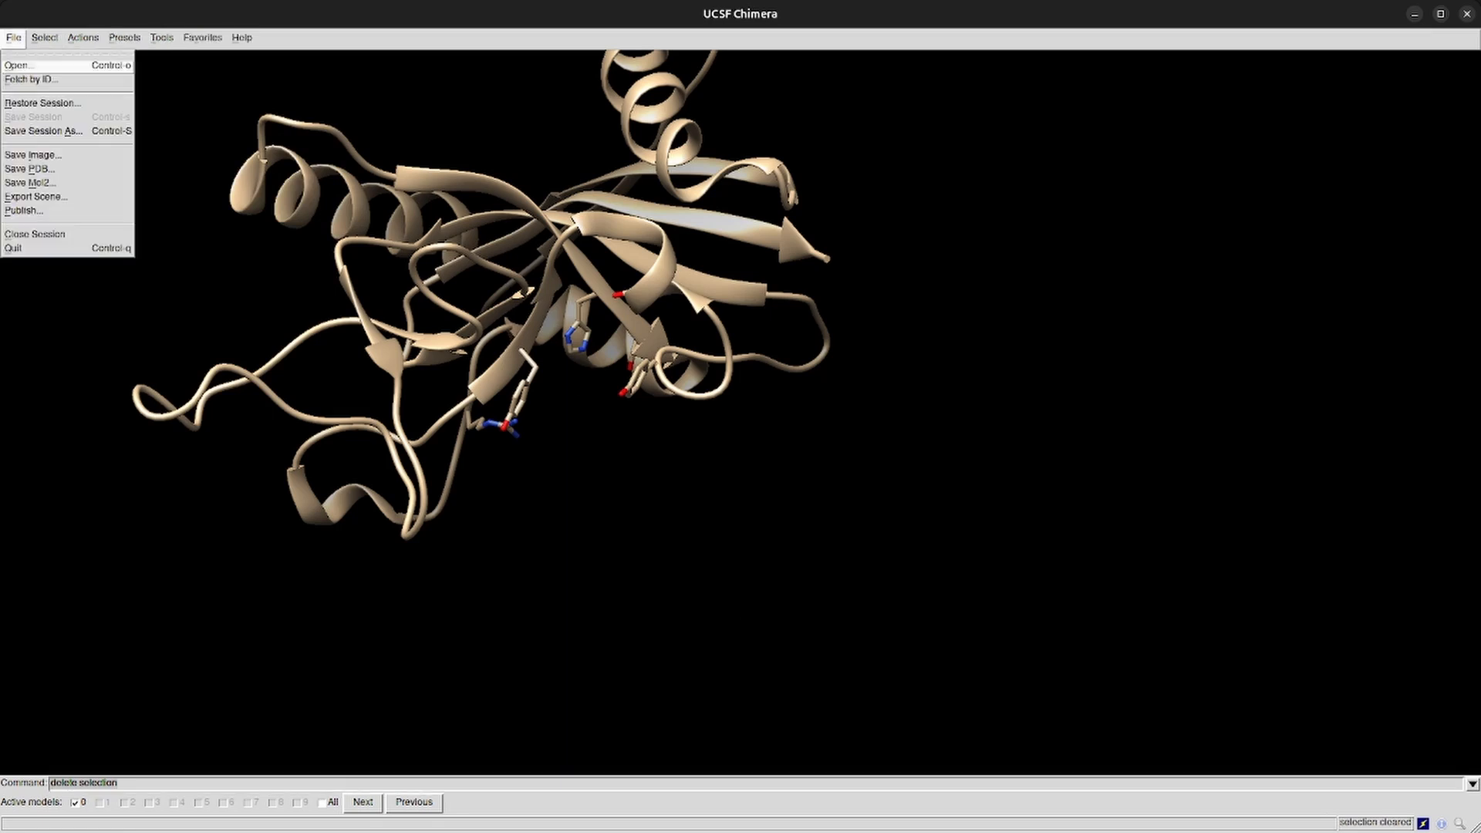
click(29, 168)
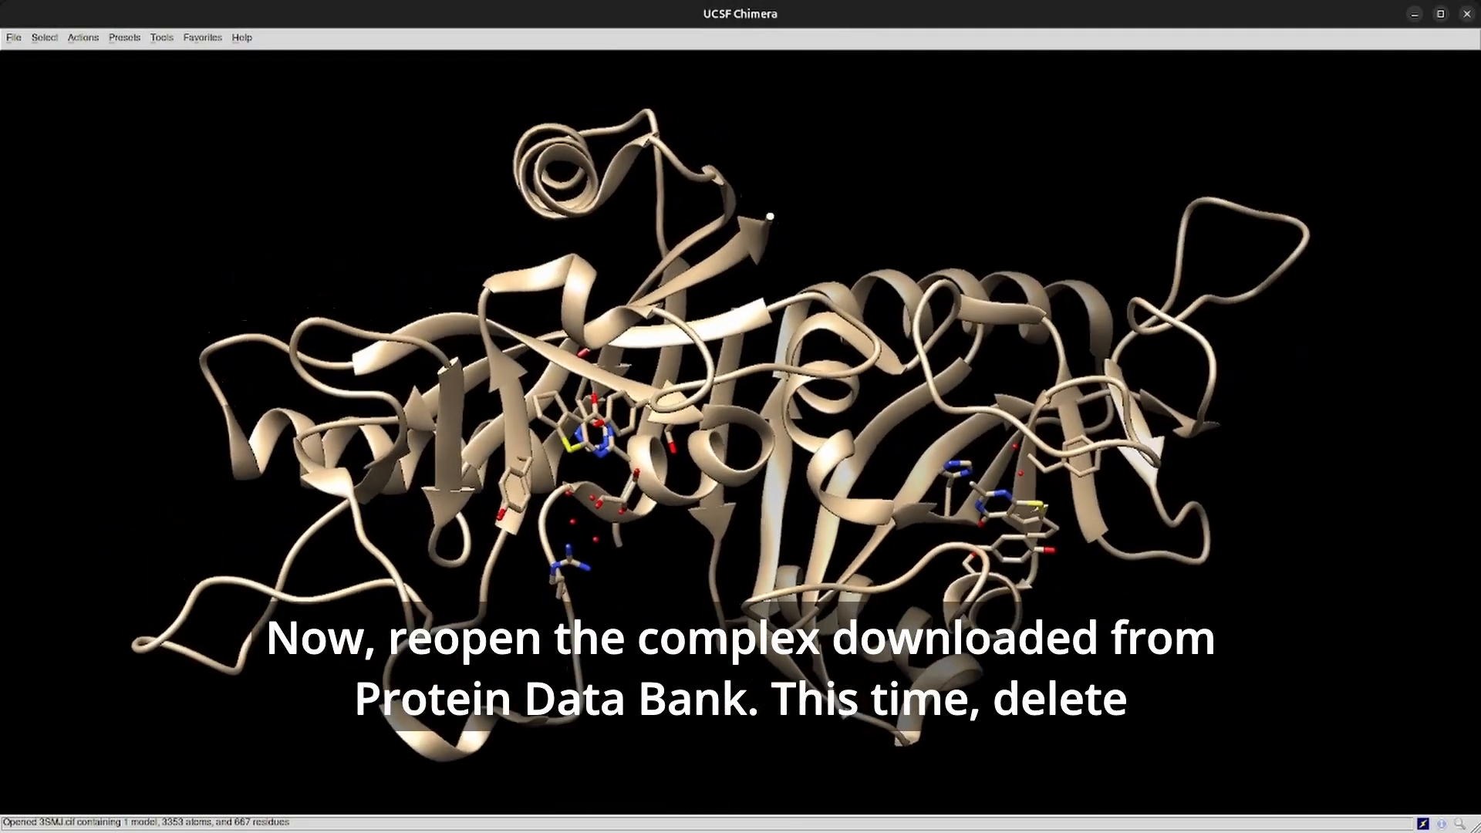
- In the reopened 3SMJ complex, select chain B, show the command line and run "delete selection" to remove that chain
drag(741, 324, 790, 332)
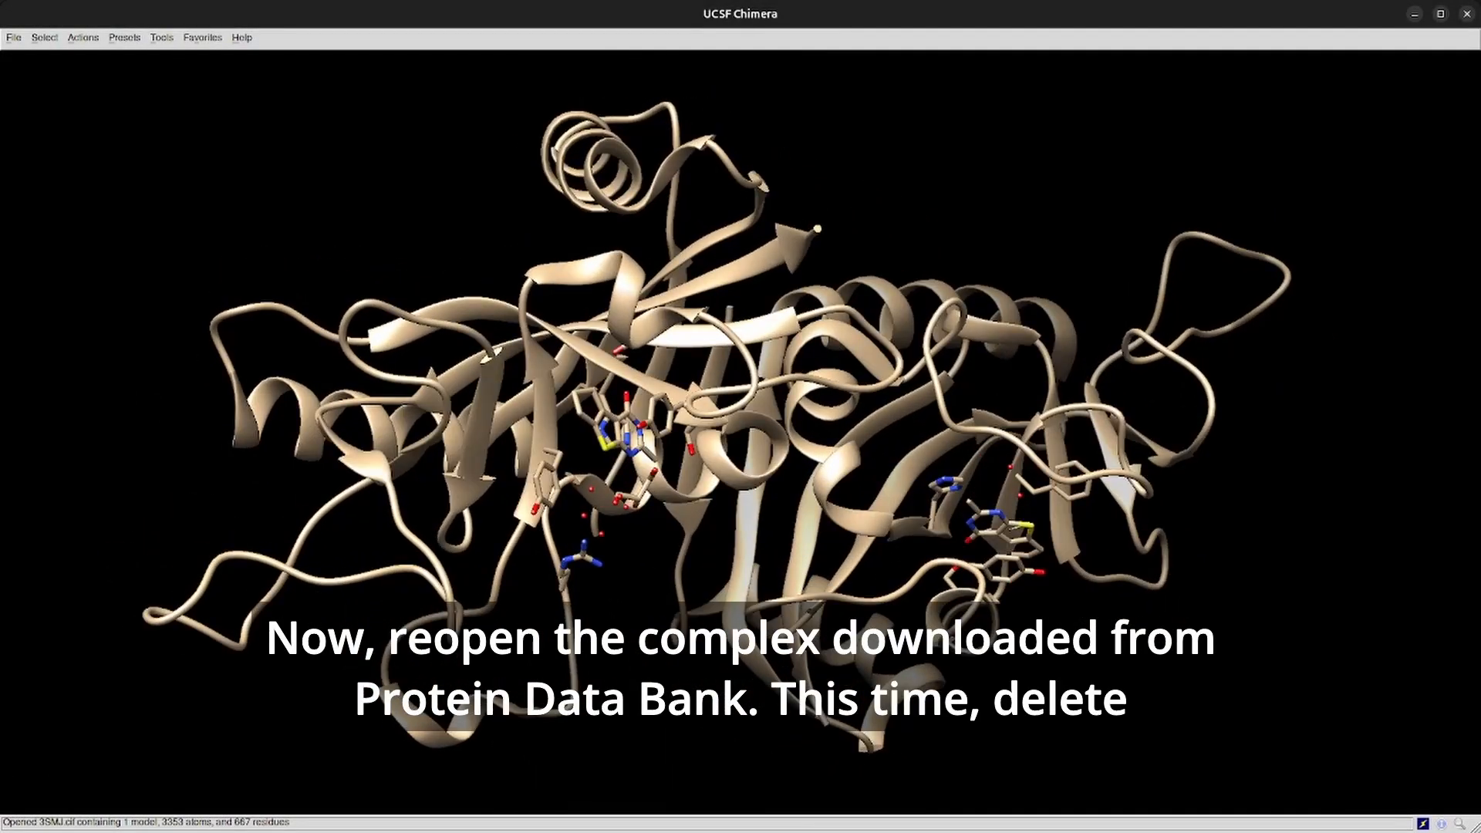
click(45, 38)
mouse_move(77, 66)
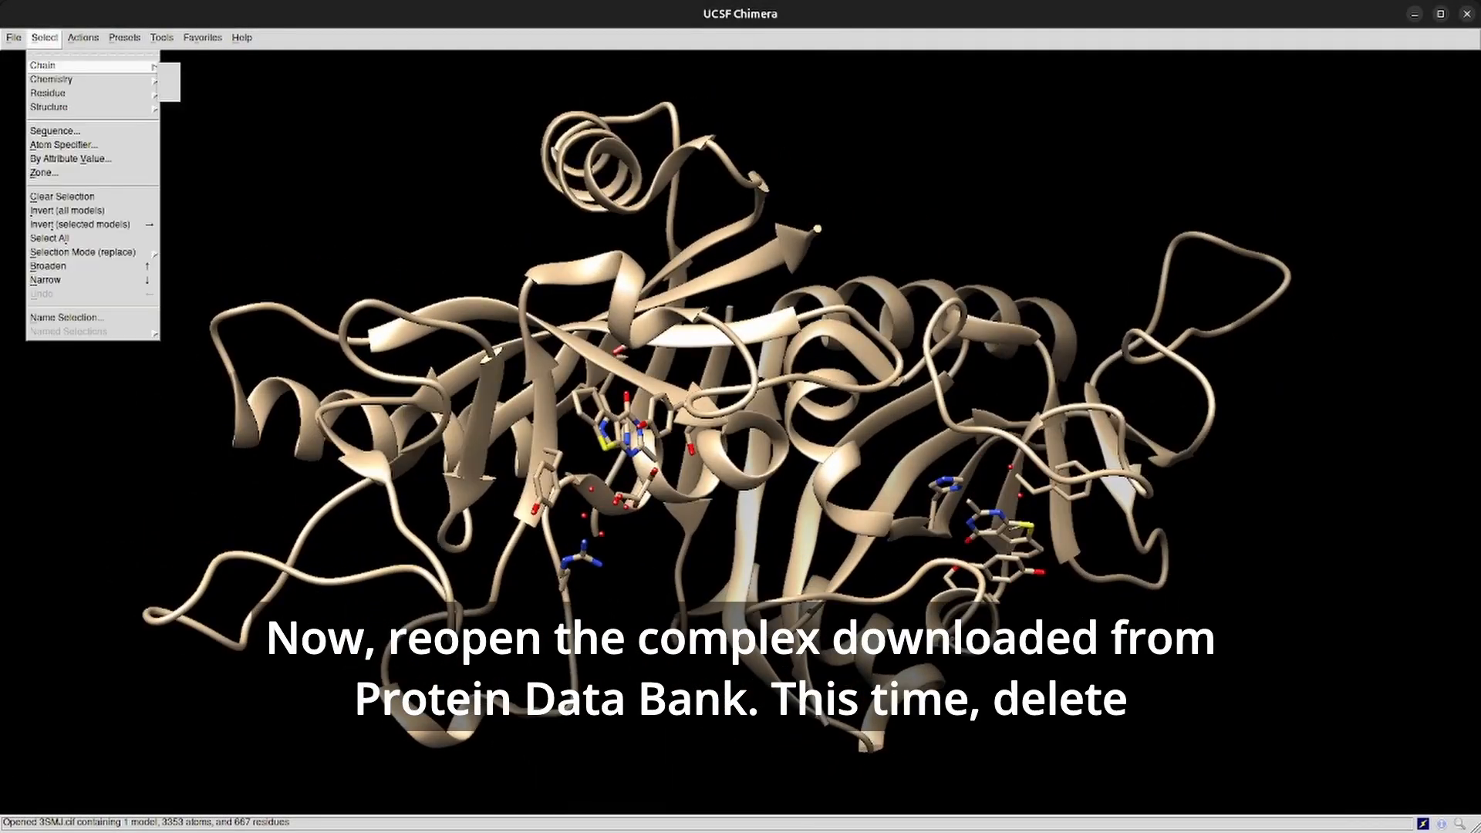
click(164, 79)
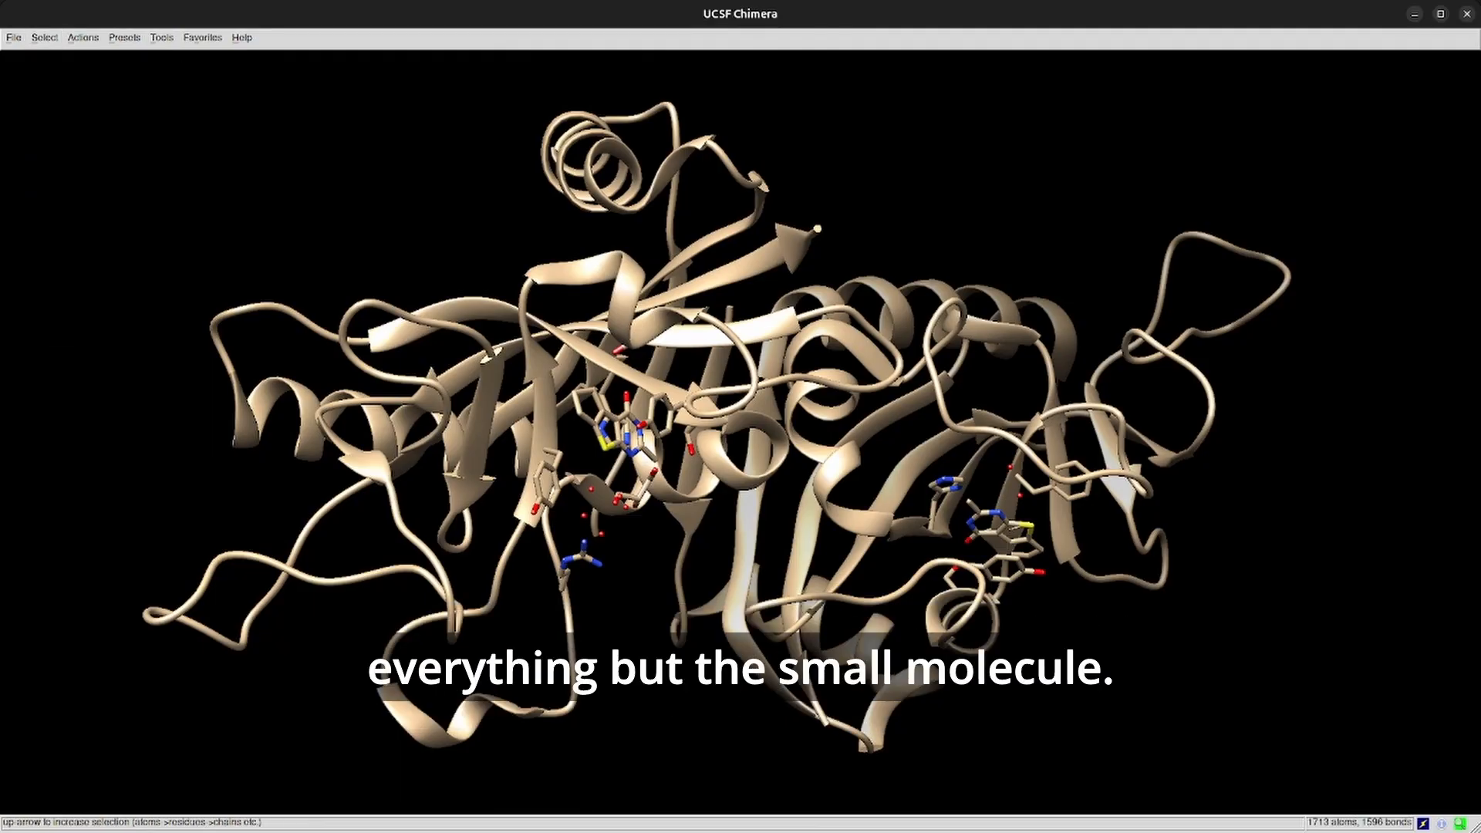
click(45, 38)
mouse_move(77, 66)
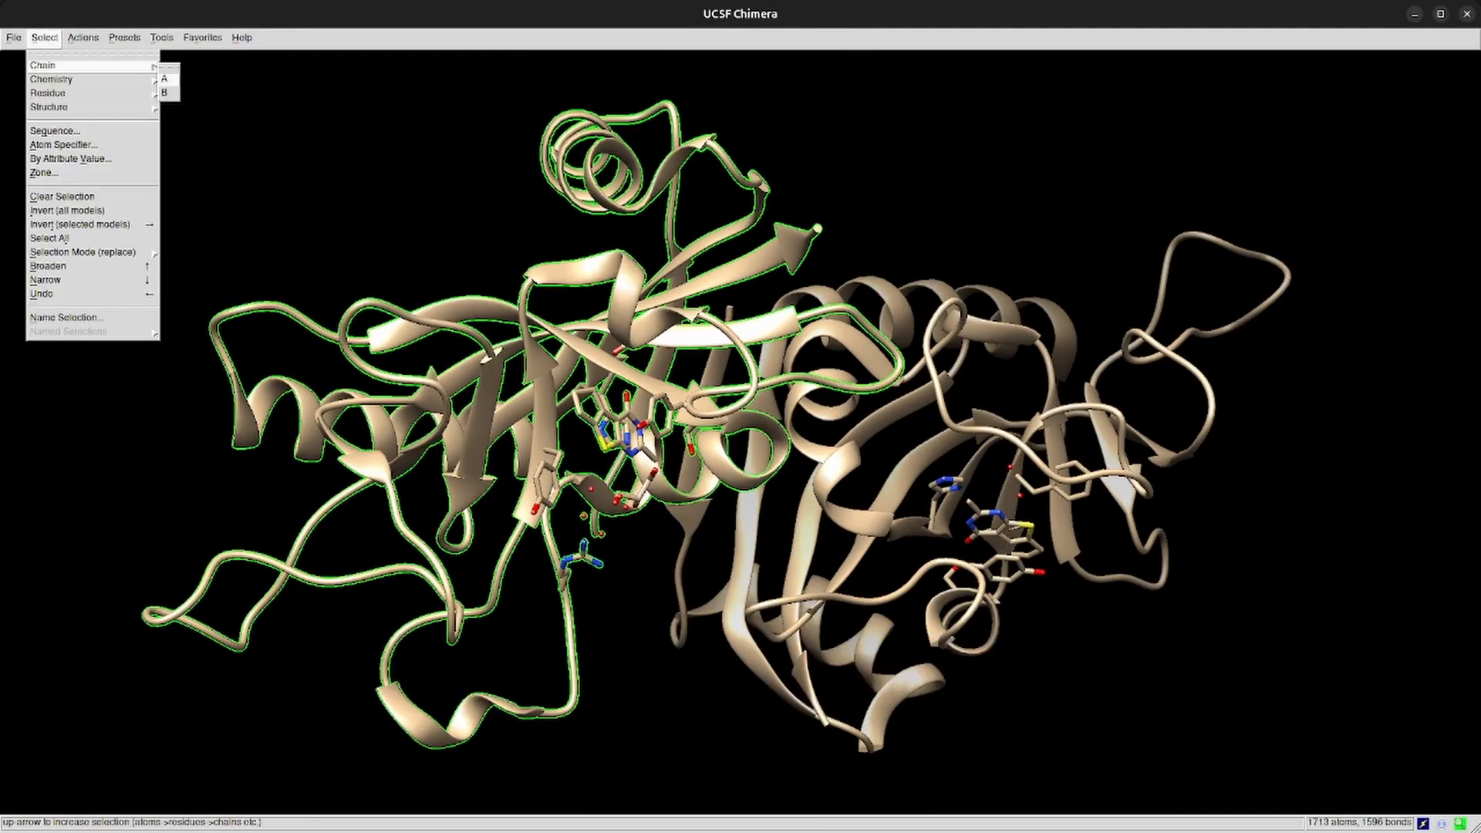
click(164, 92)
click(162, 38)
mouse_move(185, 66)
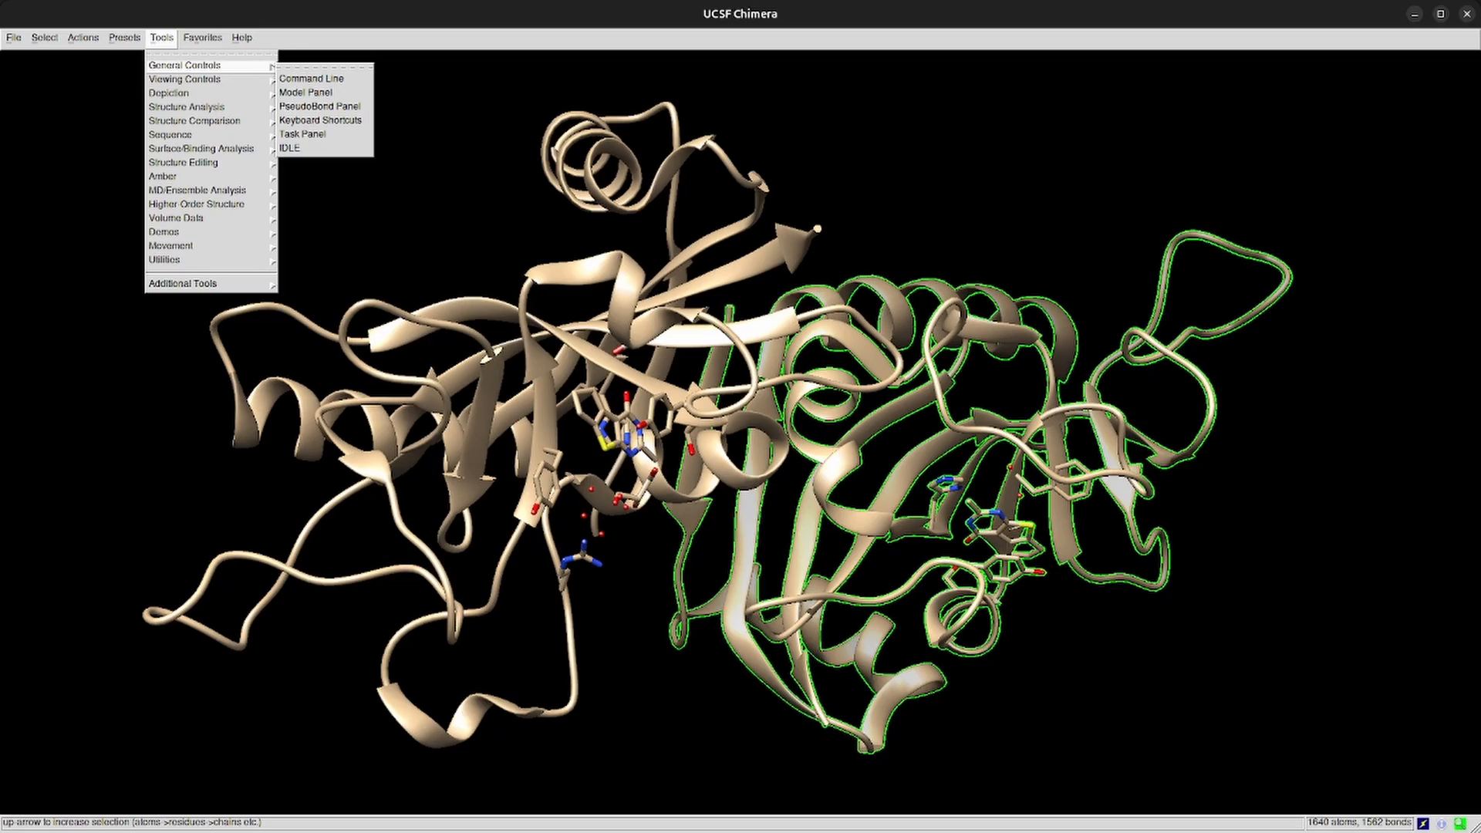
click(311, 78)
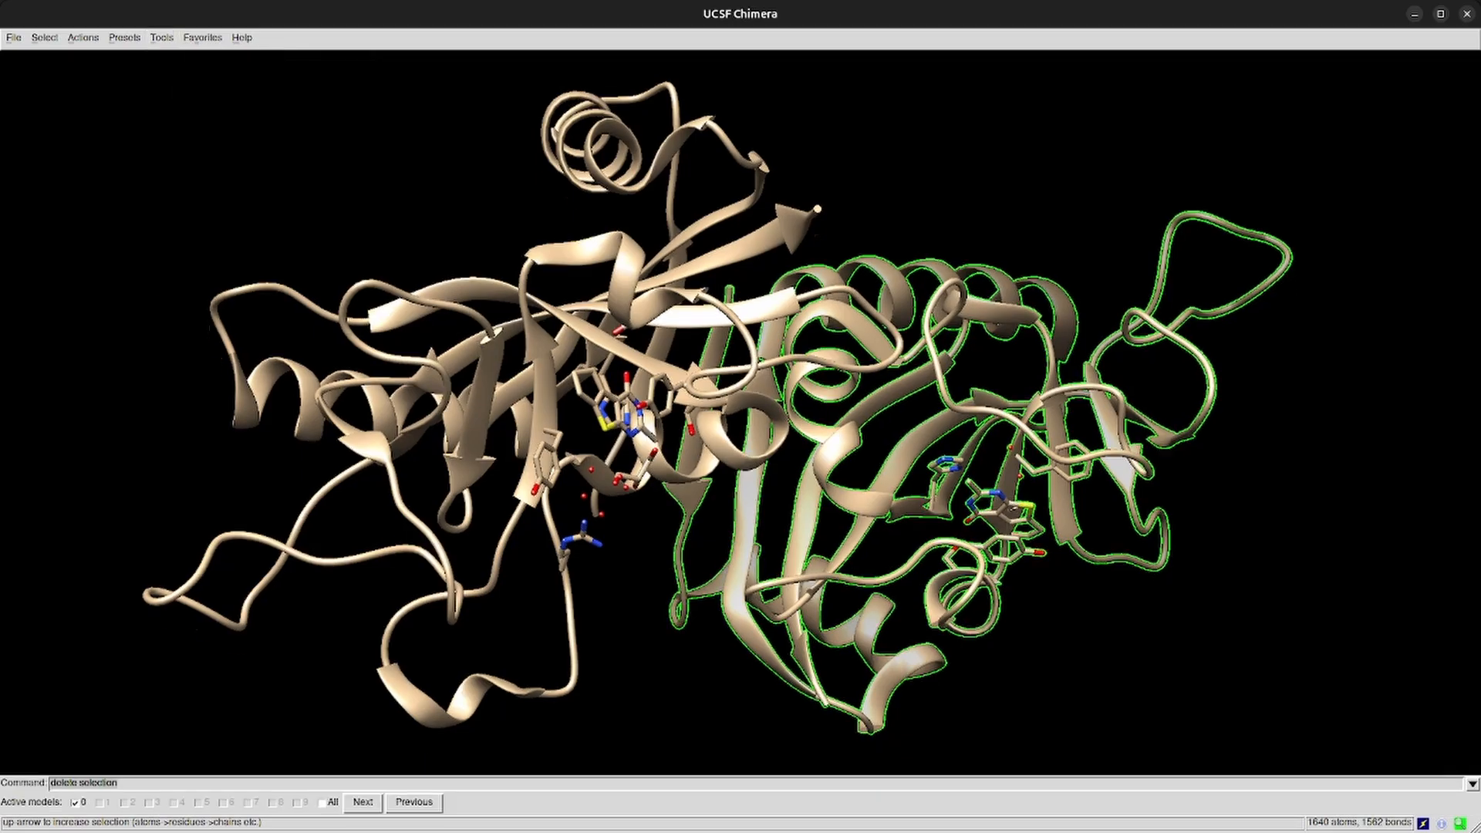
key(Return)
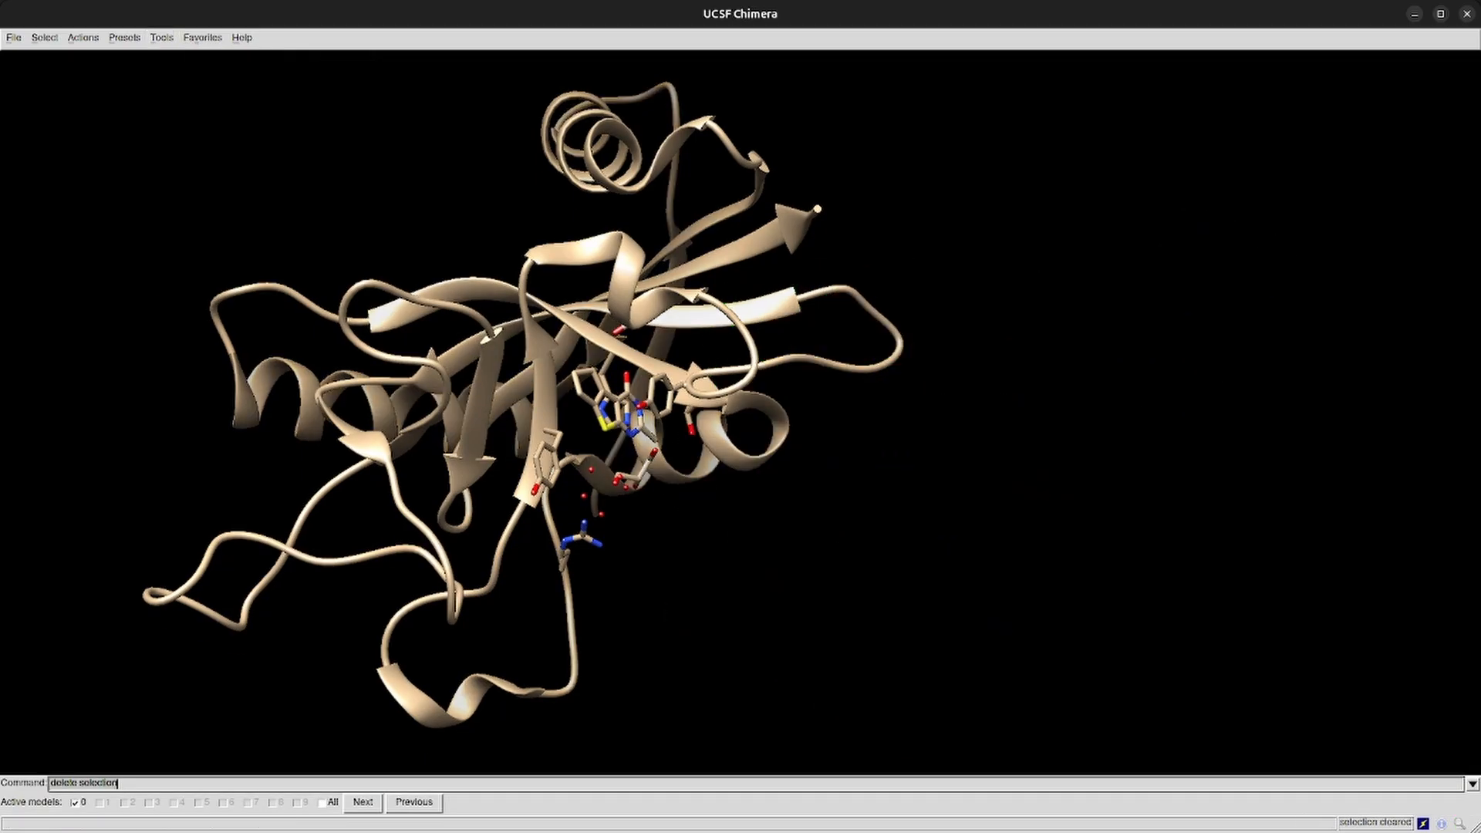
- Delete everything except the ligand FDR by inverting its selection across all models, and save the ligand in Mol2 format
click(44, 38)
mouse_move(48, 93)
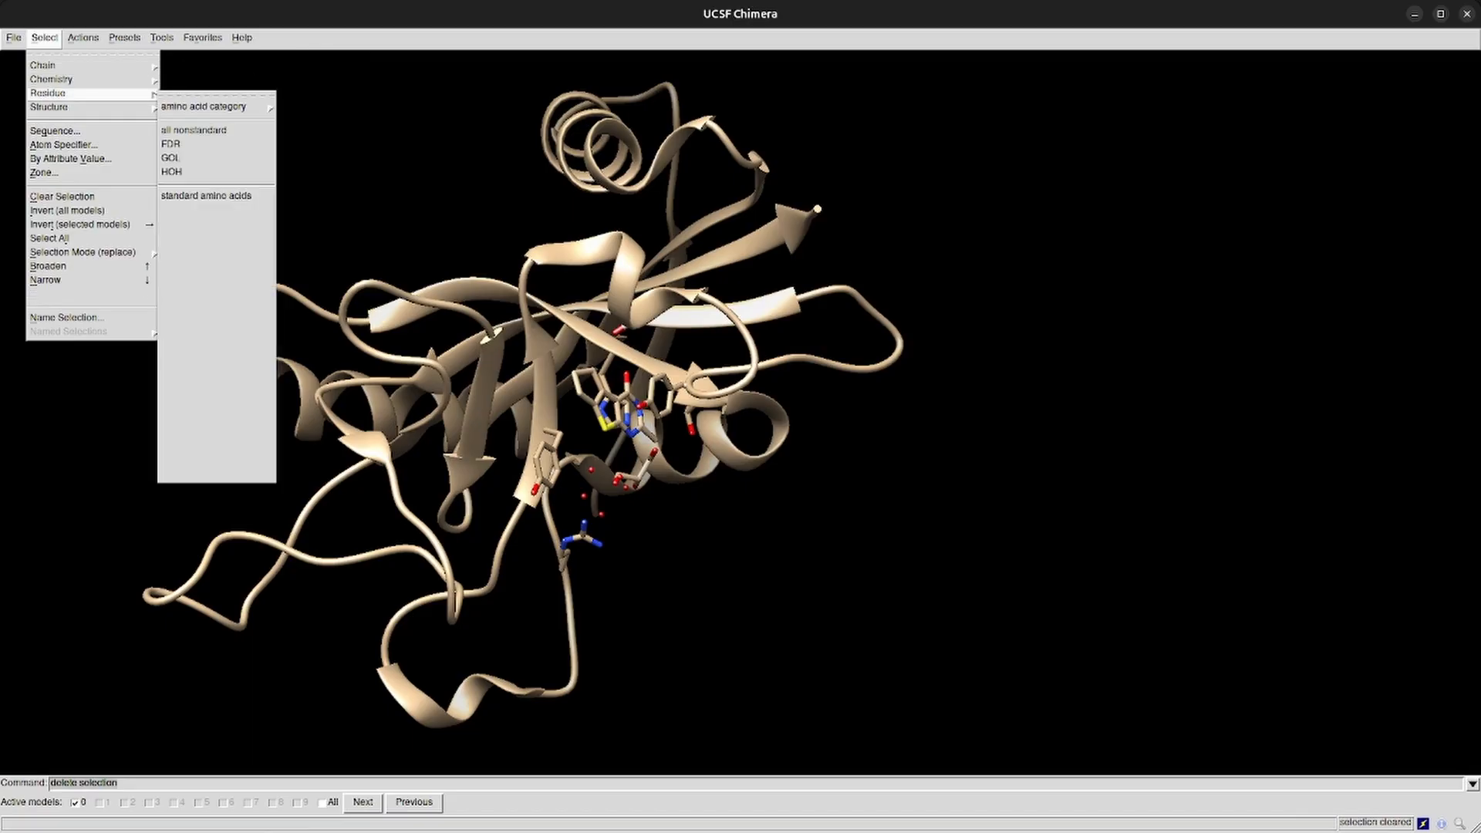
click(171, 145)
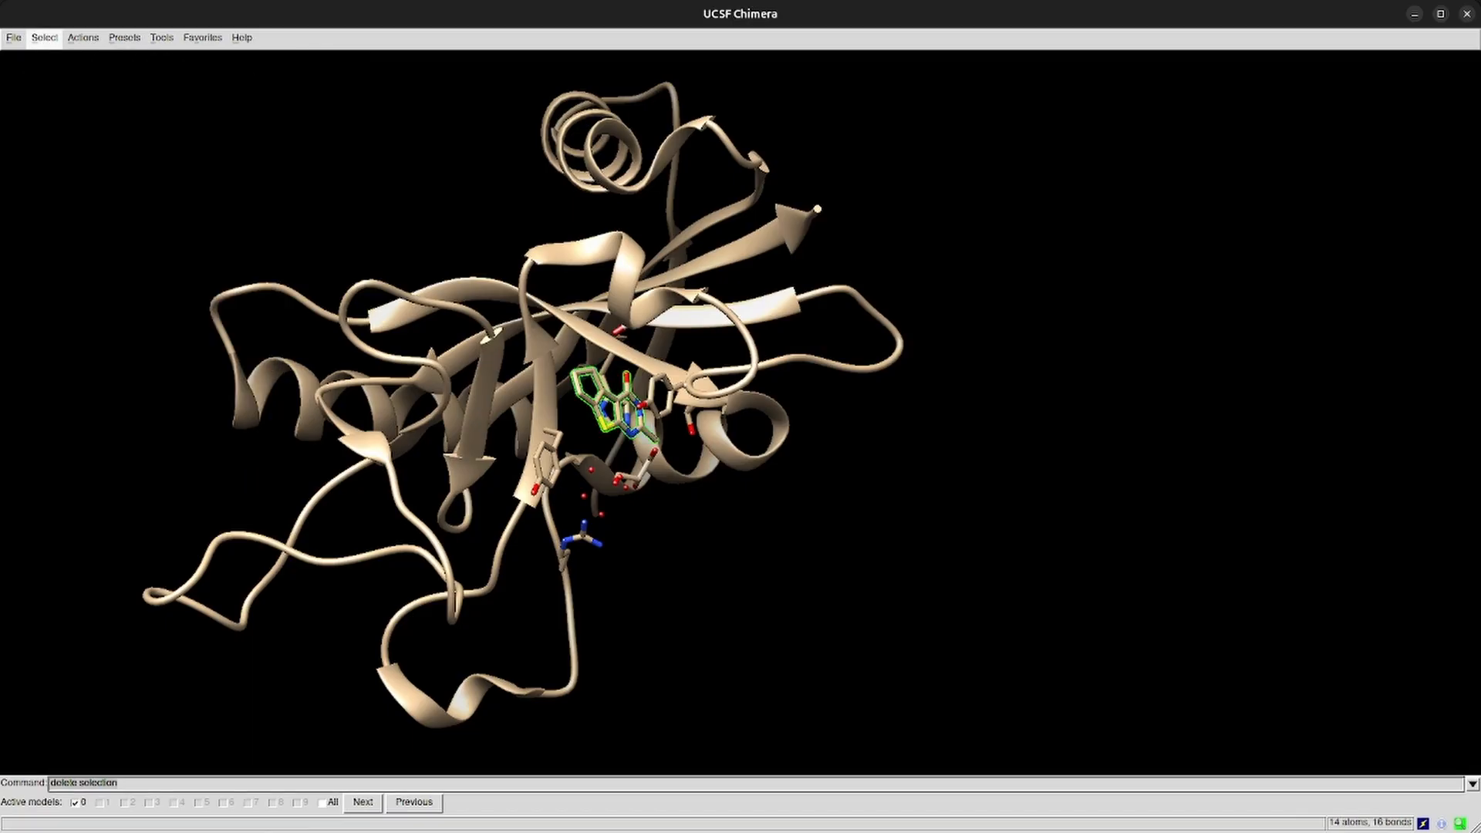
click(44, 38)
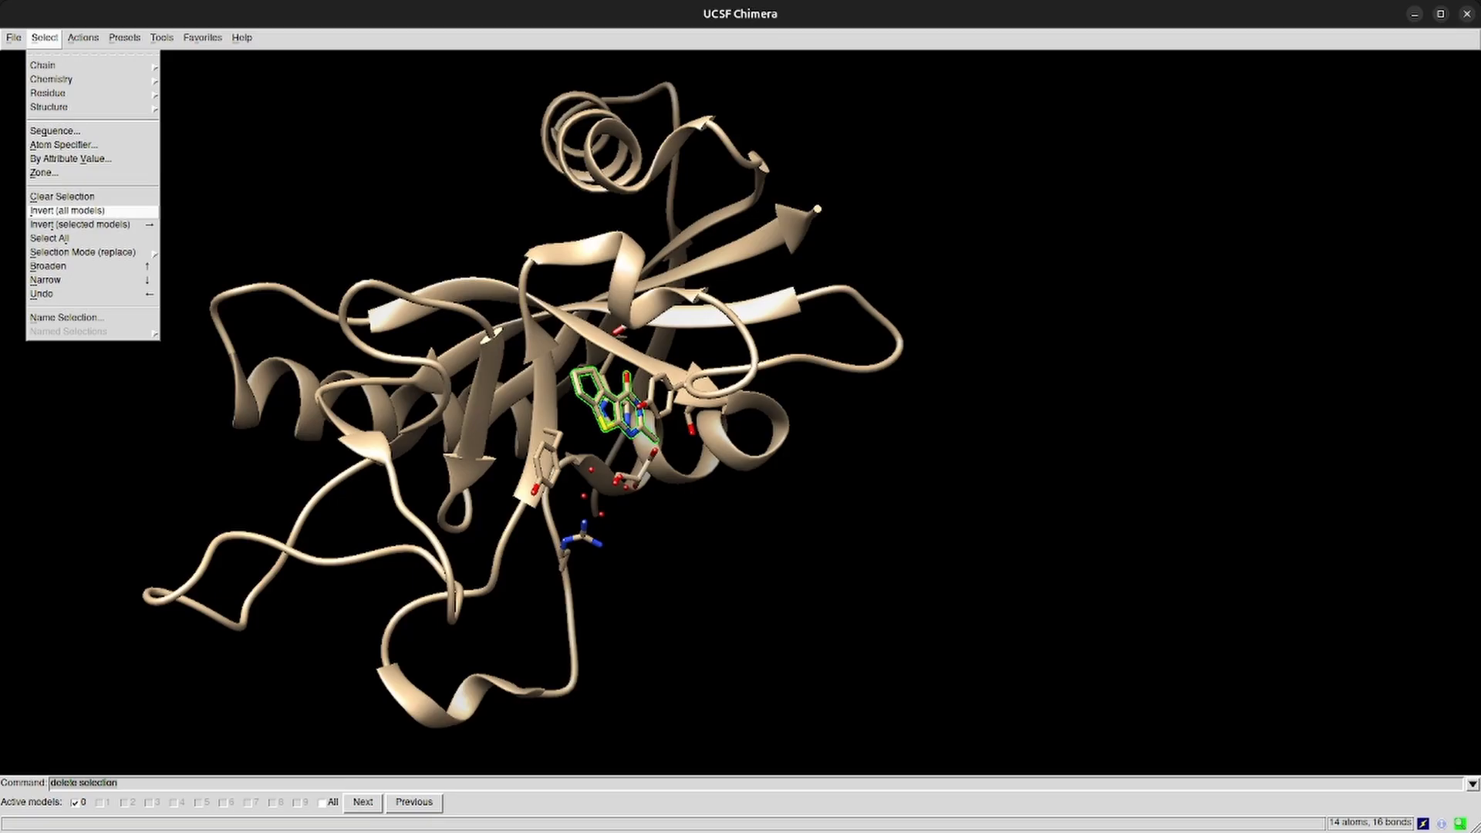
click(67, 211)
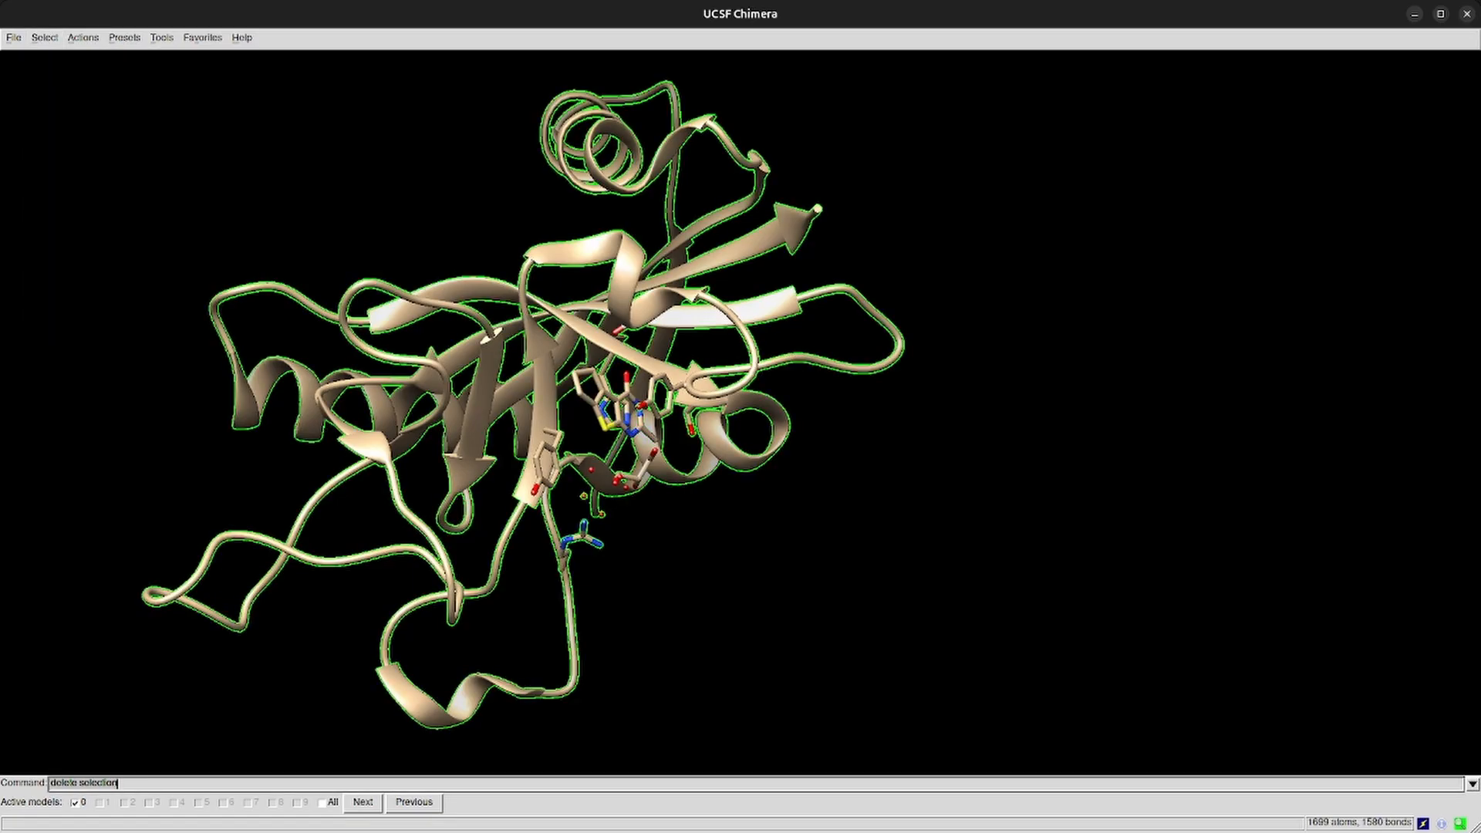
key(Return)
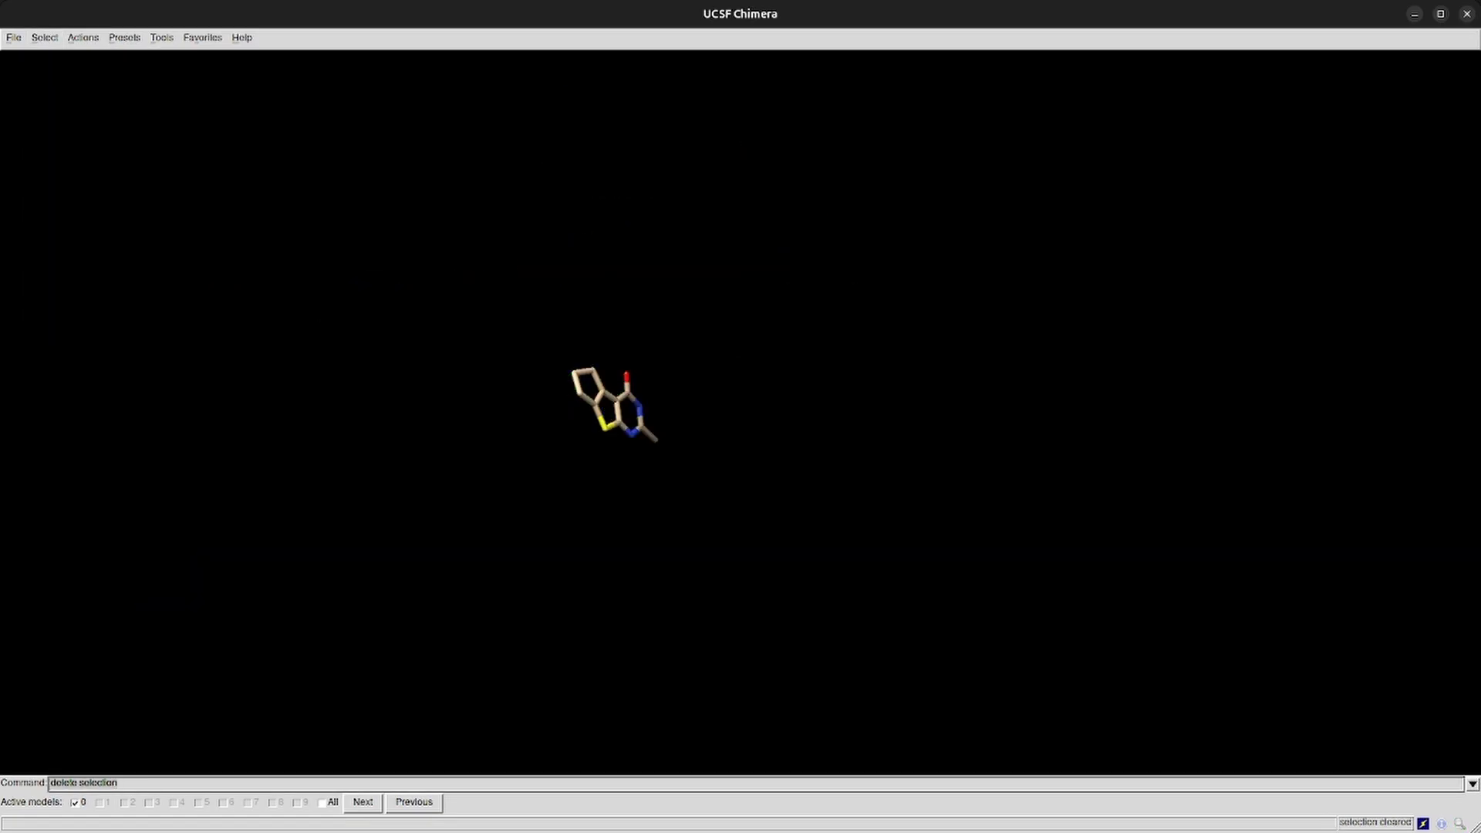
click(13, 37)
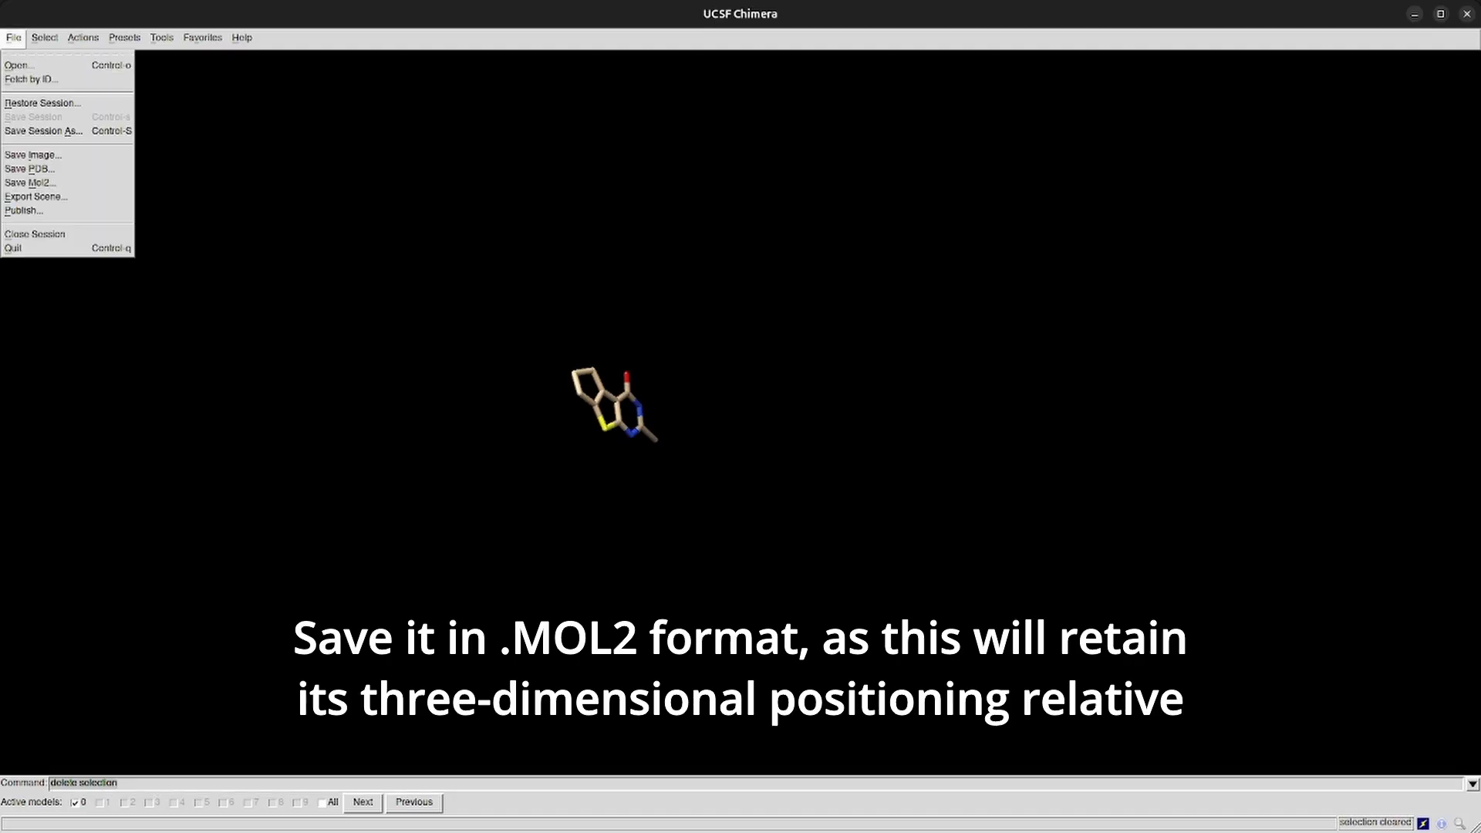
click(30, 182)
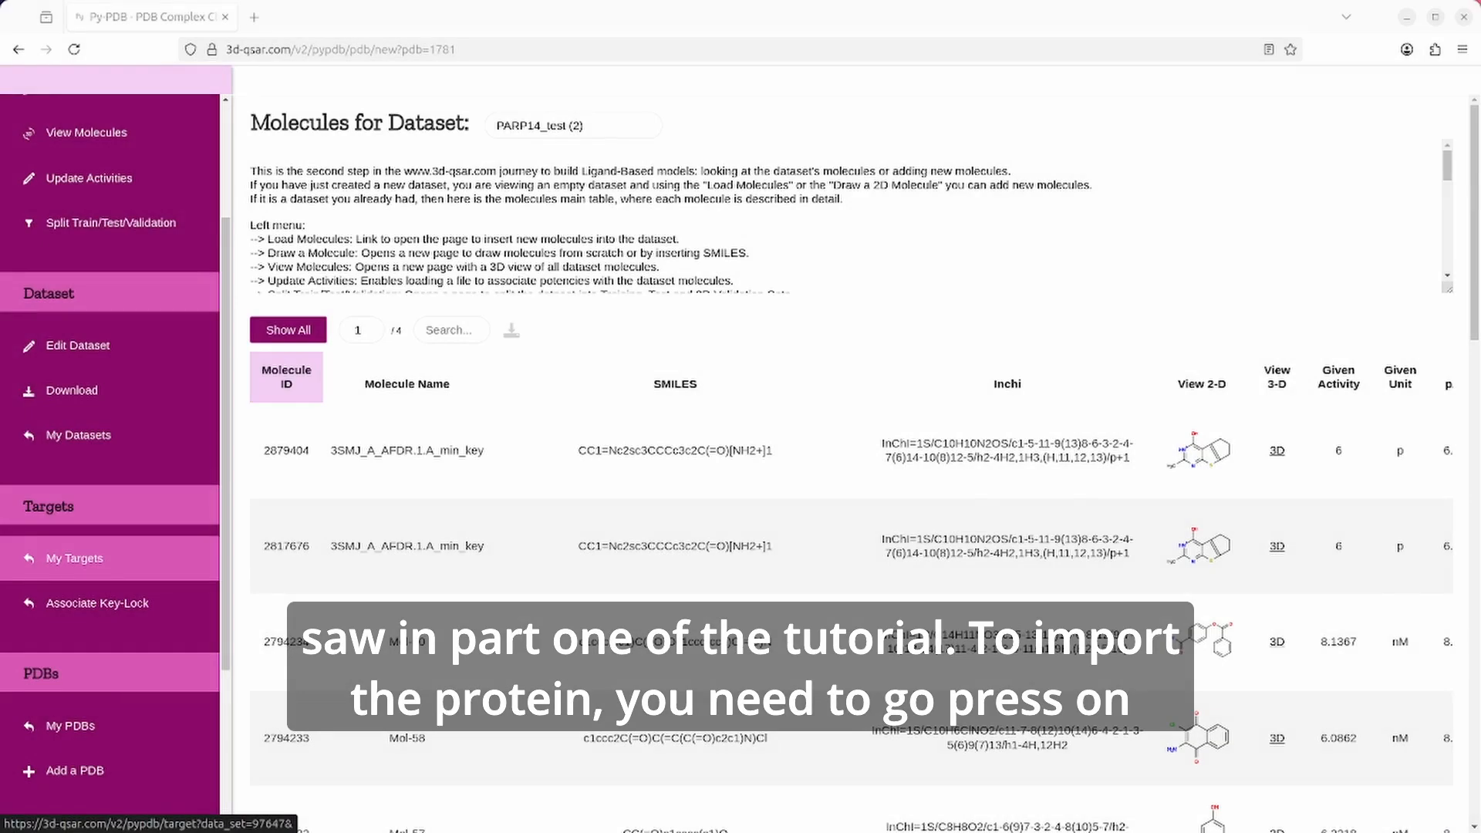
- Switch to Py-PDB in the browser, open the targets of the PARP14_test dataset and start adding a target from a file
click(74, 557)
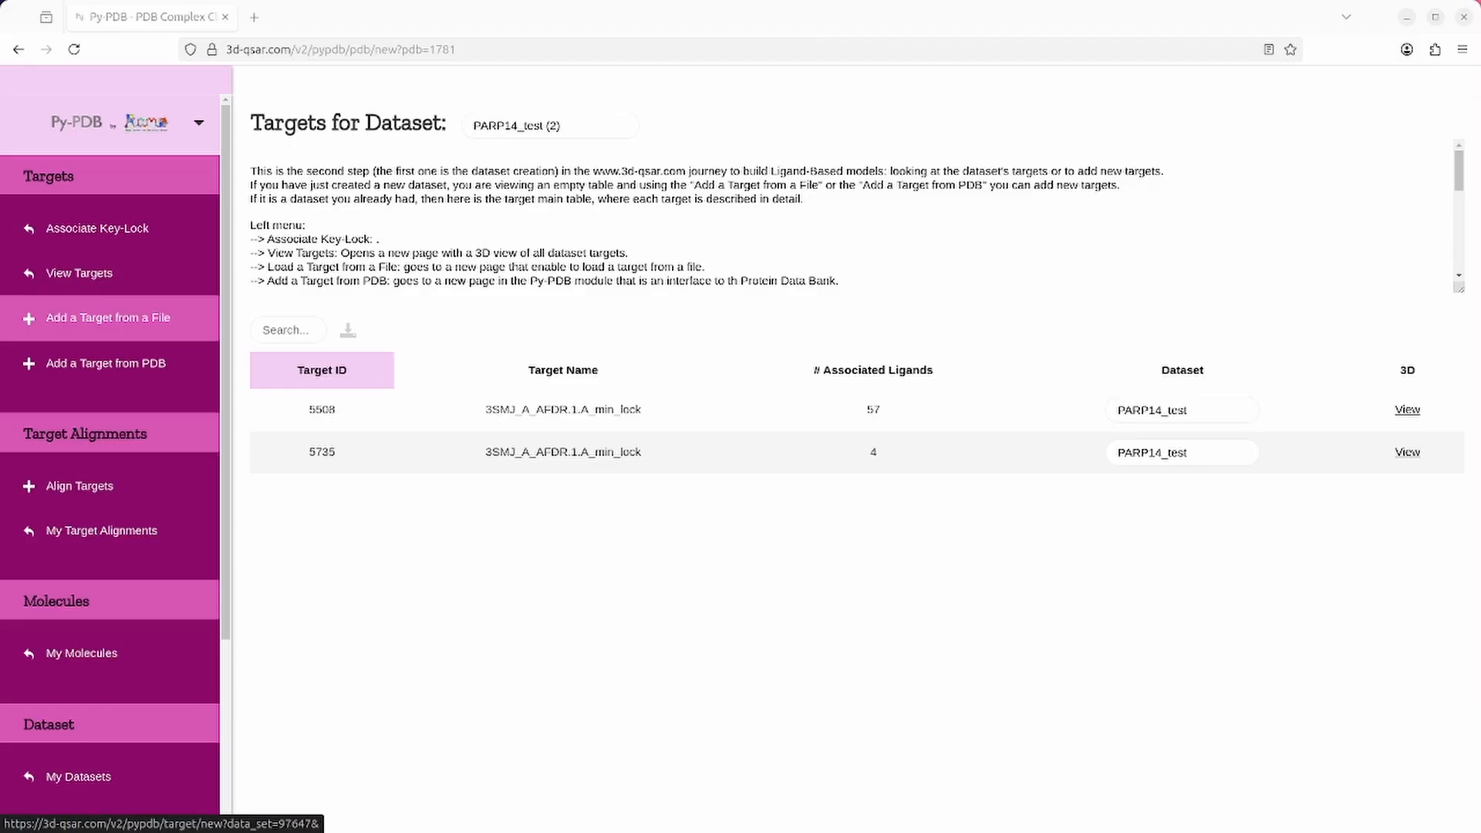
click(108, 318)
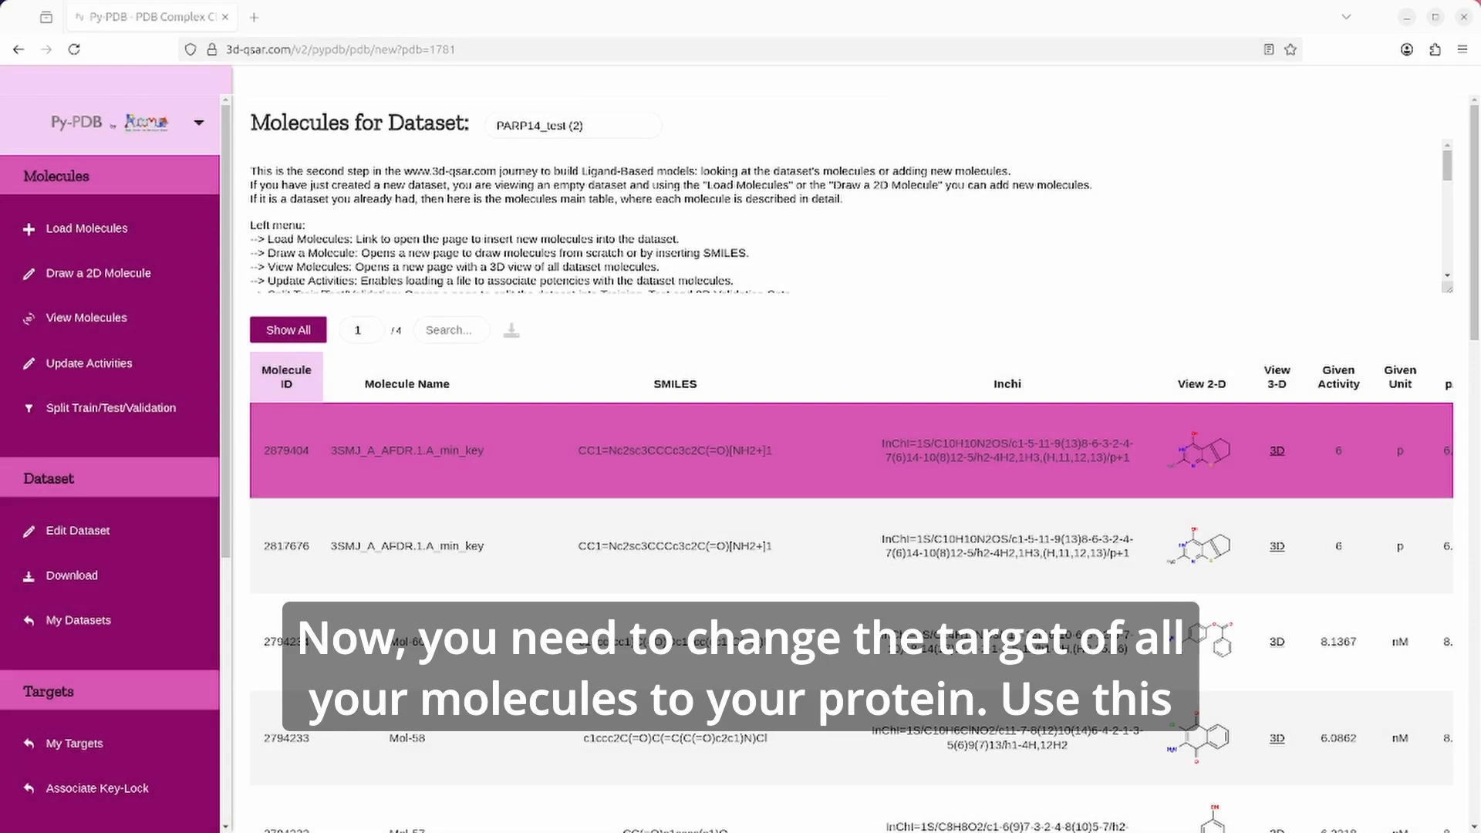
- In the dataset's molecule table, set the target of Mol-60, Mol-58 and Mol-57 to the minimized lock 3SMJ_A_AFDR.1.A_min_lock
scroll(851, 451, right, 7)
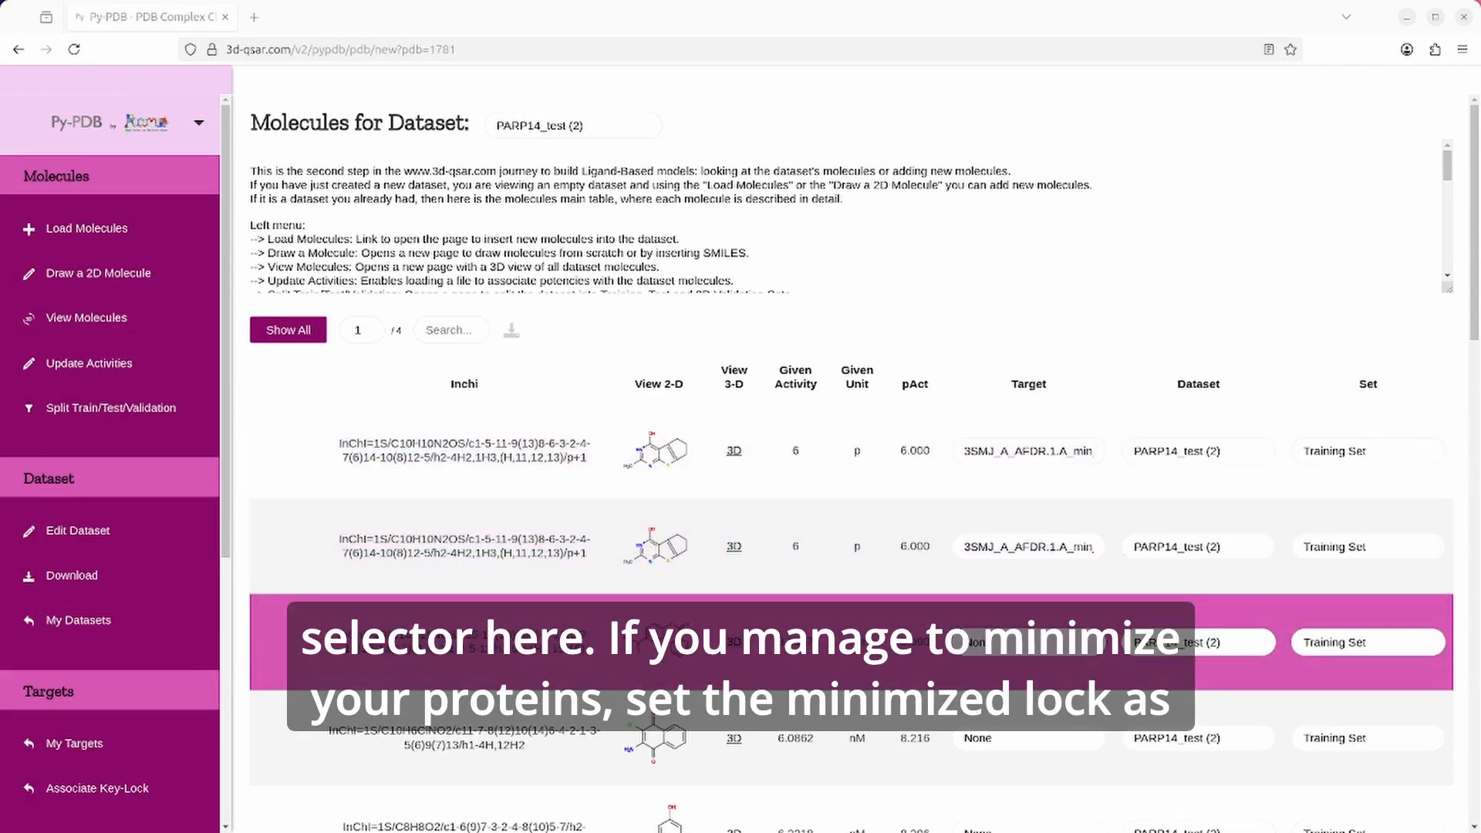
click(1029, 642)
click(1049, 747)
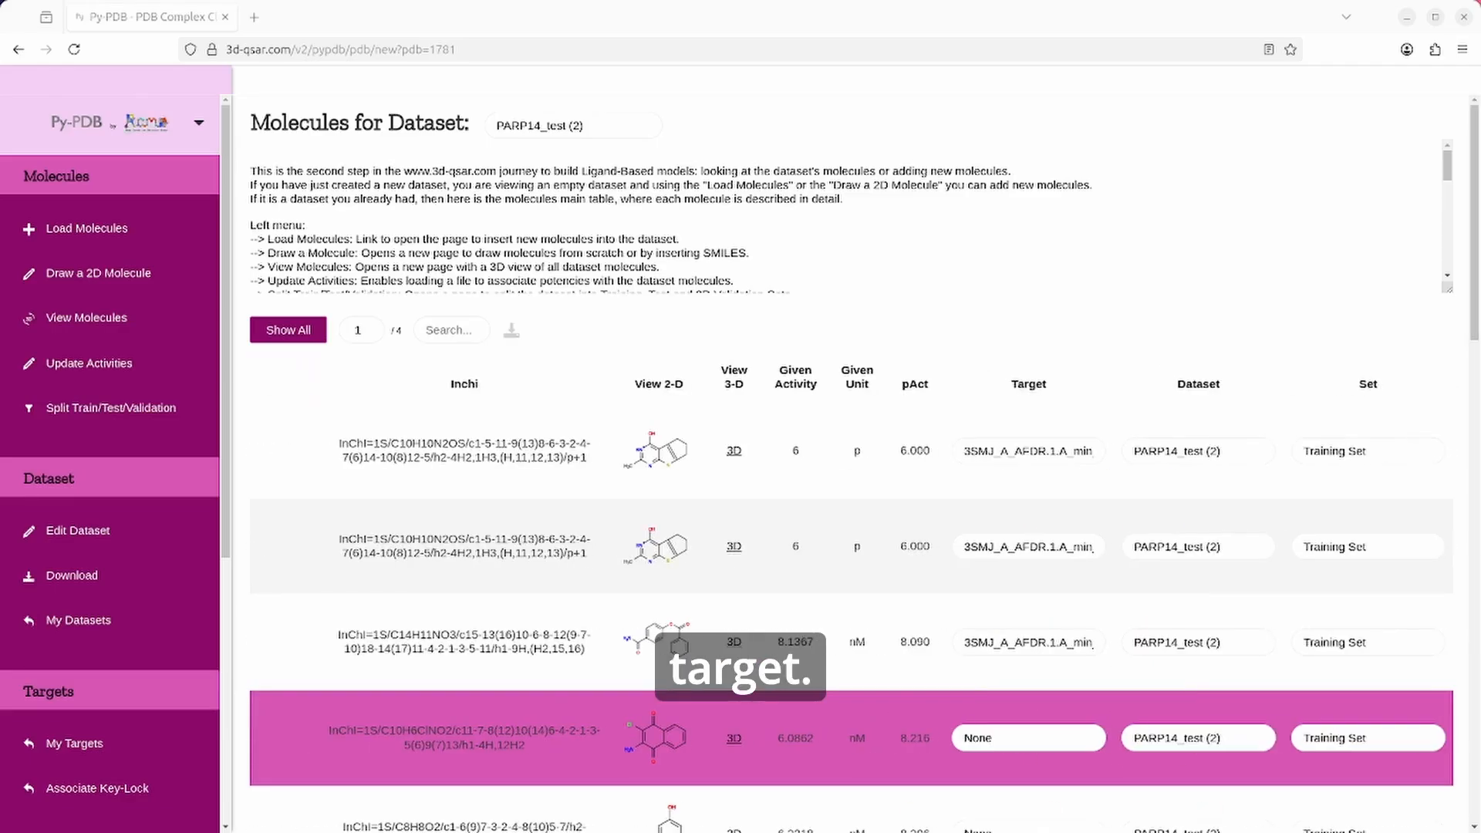
click(1029, 738)
click(1050, 813)
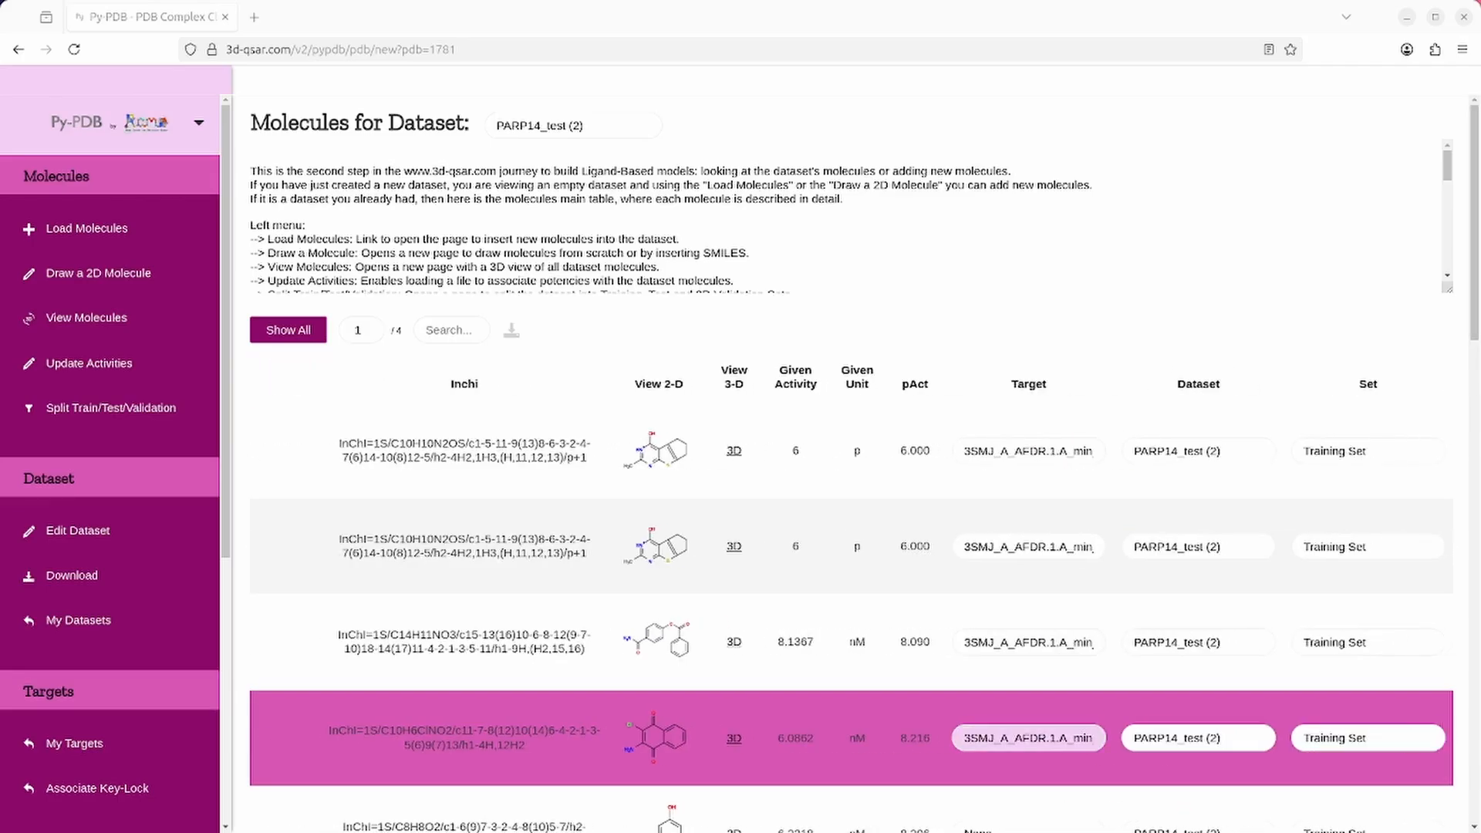
scroll(1029, 764, down, 1)
click(1029, 769)
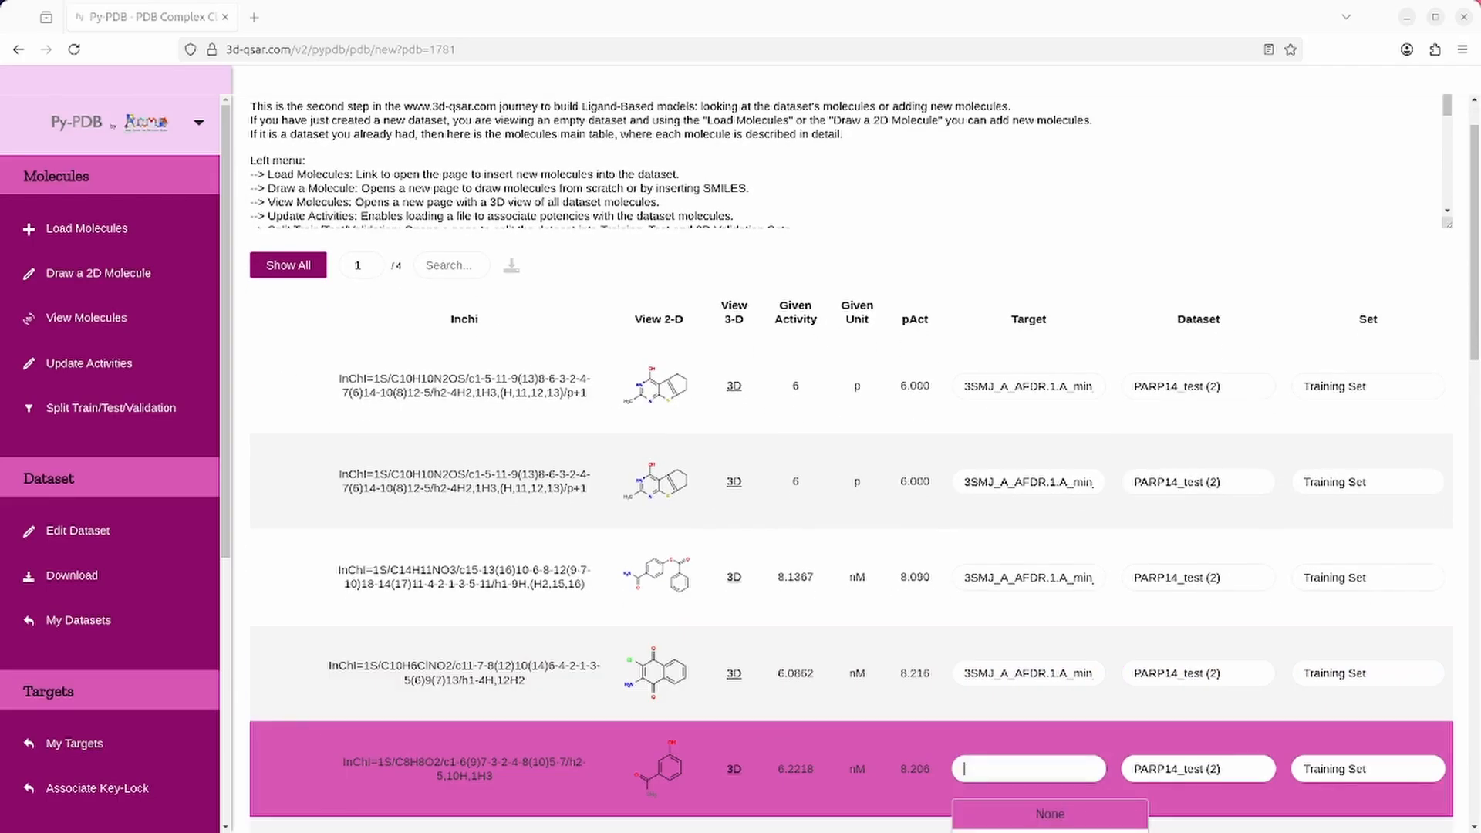
scroll(1029, 769, down, 1)
click(1050, 766)
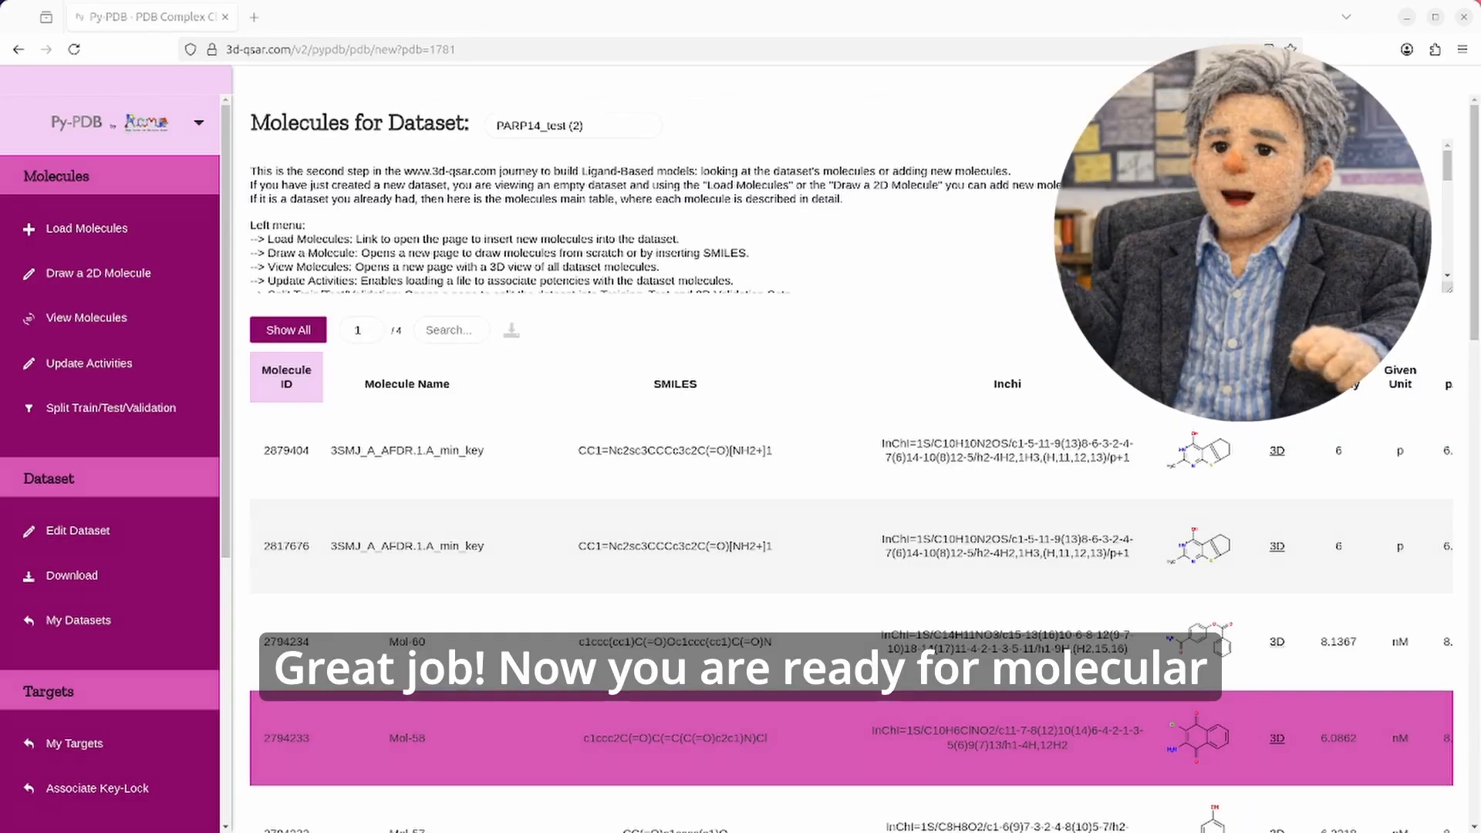